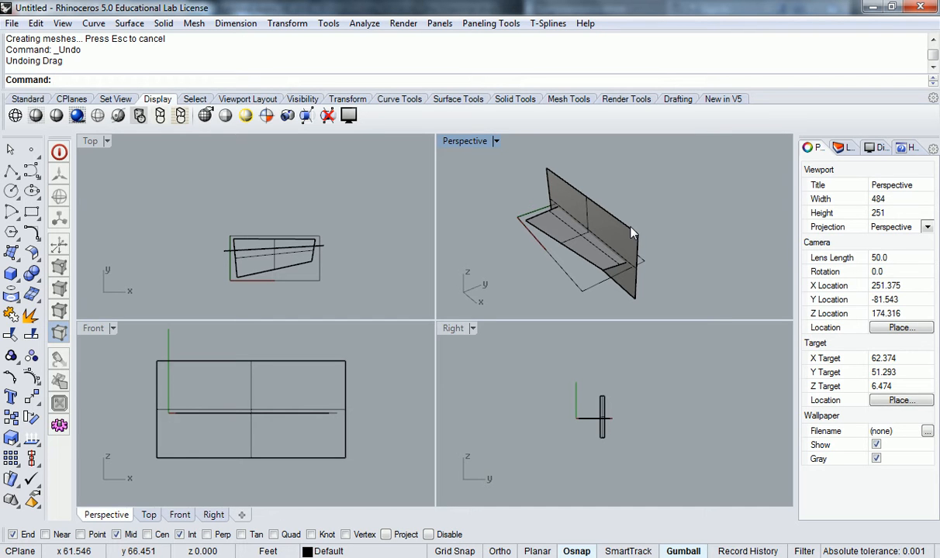
Change the object layer of the vertical surface to Layer 01.
right_click_drag(550, 199, 610, 227)
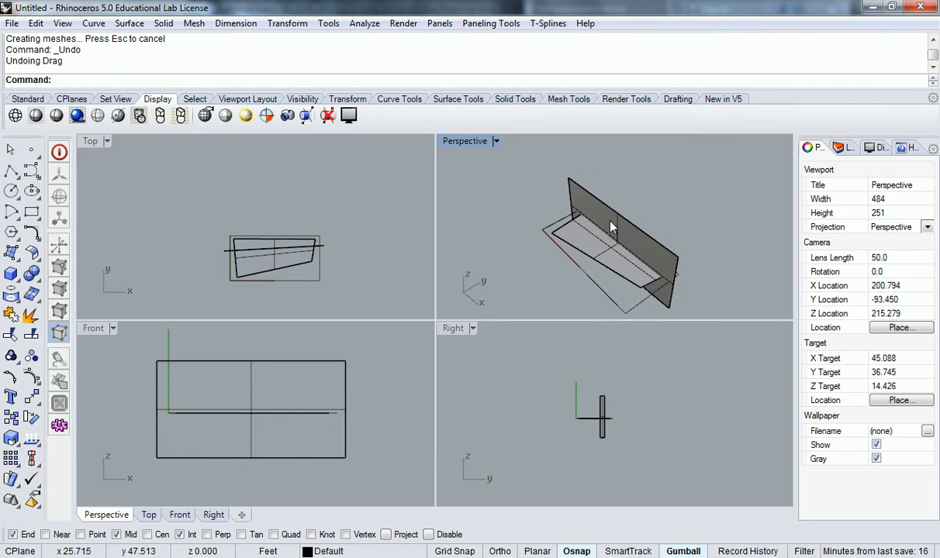
left_click(610, 226)
left_click(843, 148)
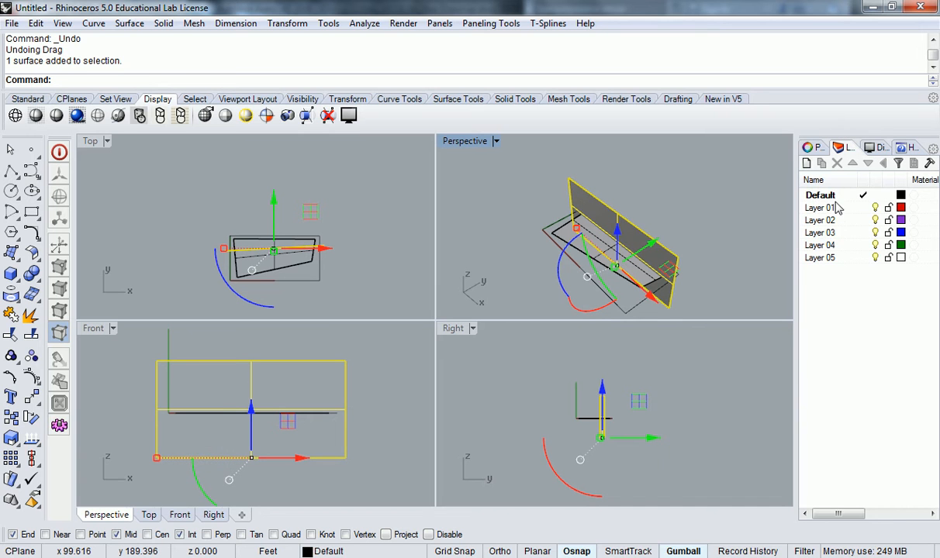
right_click(859, 213)
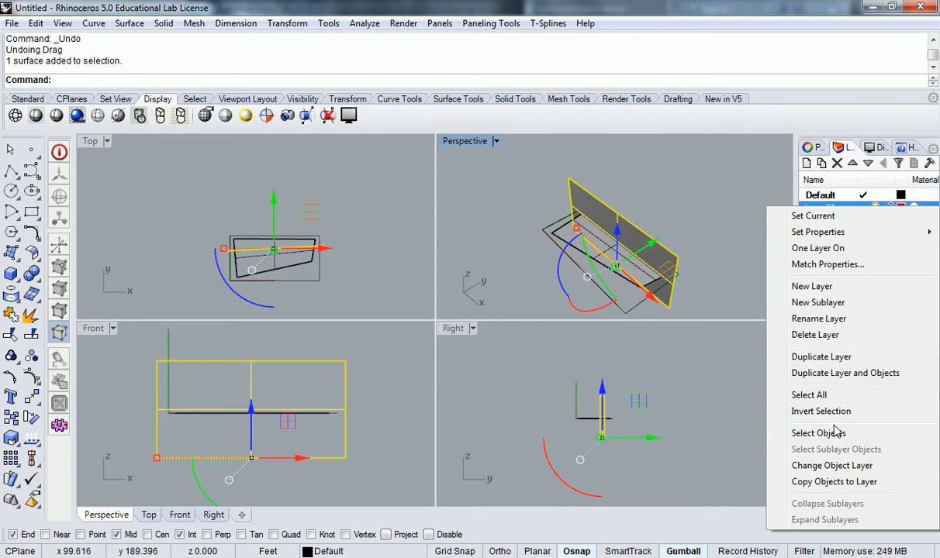
left_click(822, 459)
left_click(712, 261)
right_click_drag(698, 266, 684, 203)
scroll(680, 208, "up", 3)
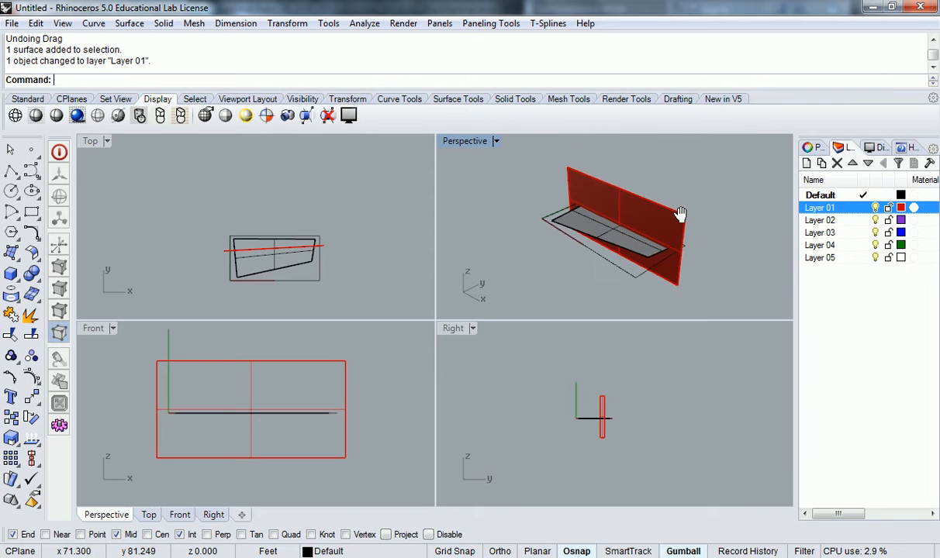
Move the red vertical surface along the Y axis toward the flat surface's slanted front edge.
double_click(465, 141)
left_click(349, 210)
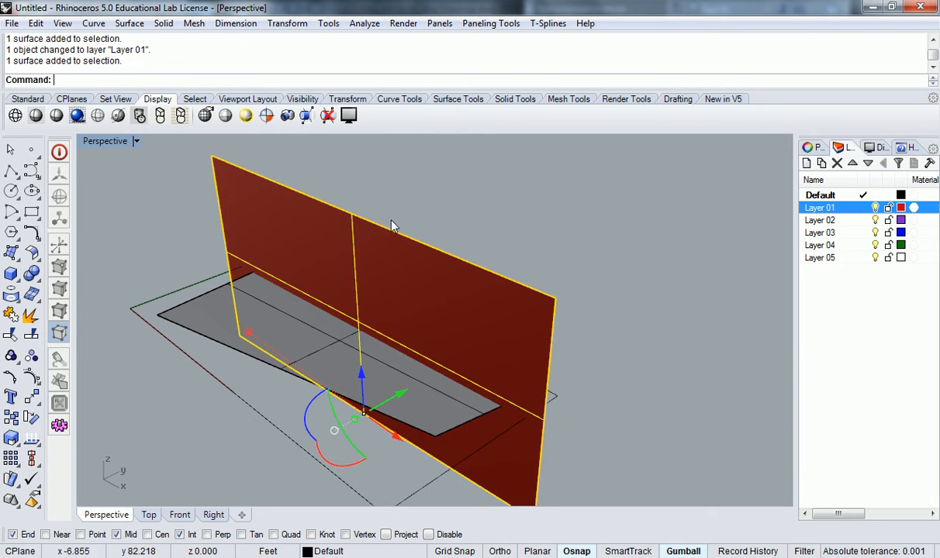
right_click_drag(327, 214, 487, 265, "shift")
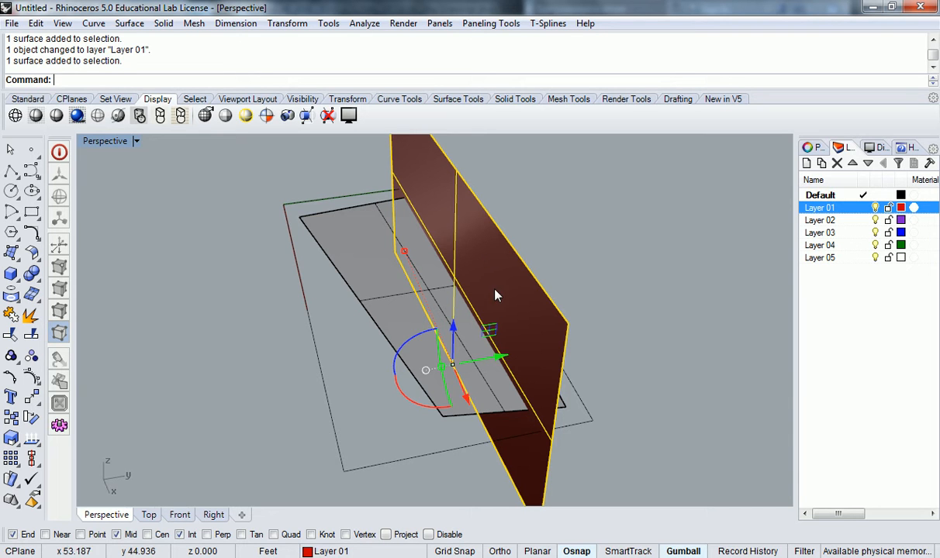
double_click(116, 145)
right_click_drag(159, 187, 281, 214)
left_click_drag(272, 183, 263, 217)
Rotate and reposition the vertical surface in plan so it crosses the flat surface's left edge and the middle of its slanted edge.
left_click(231, 293)
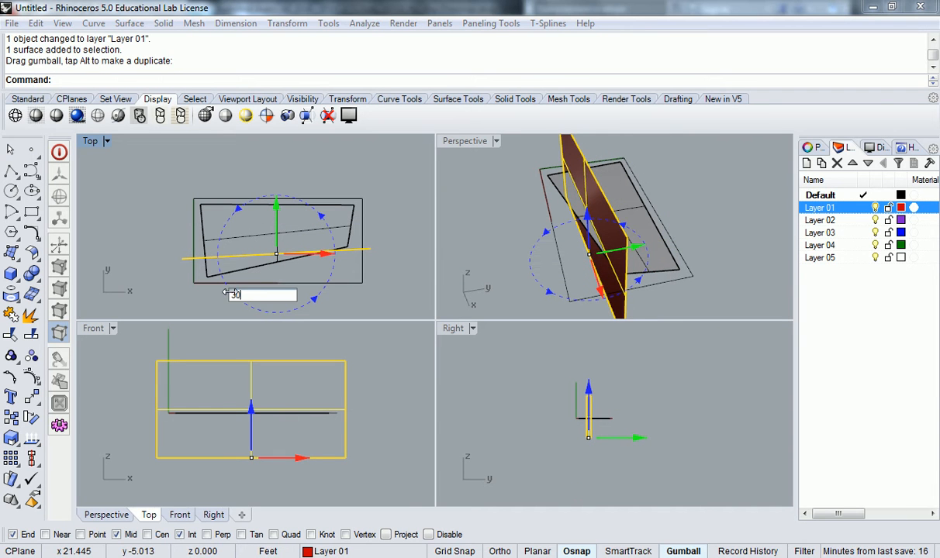
left_click_drag(231, 293, 215, 287)
left_click_drag(275, 215, 272, 218)
right_click_drag(525, 221, 600, 203)
key("Escape")
right_click_drag(500, 225, 671, 241)
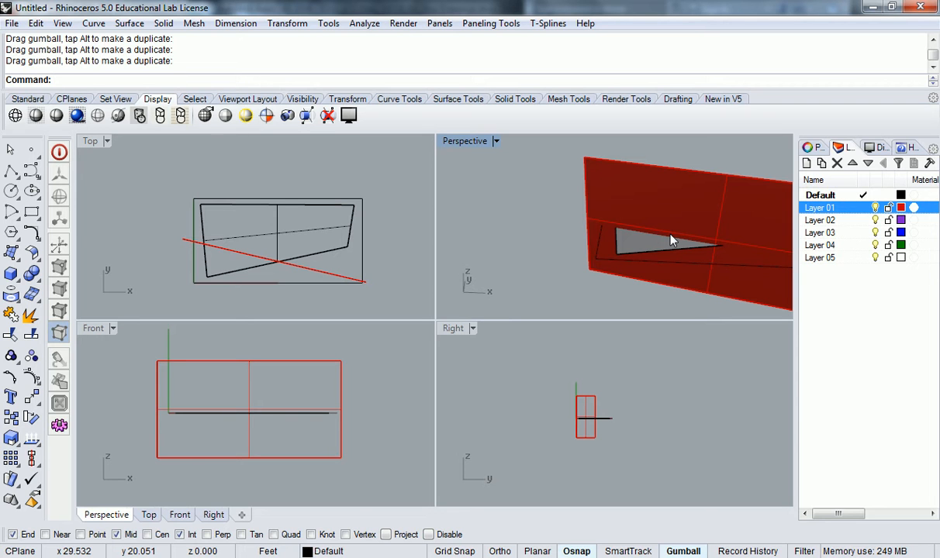
Split the flat surface using the red vertical surface as the cutting object.
right_click_drag(672, 240, 628, 236, "shift")
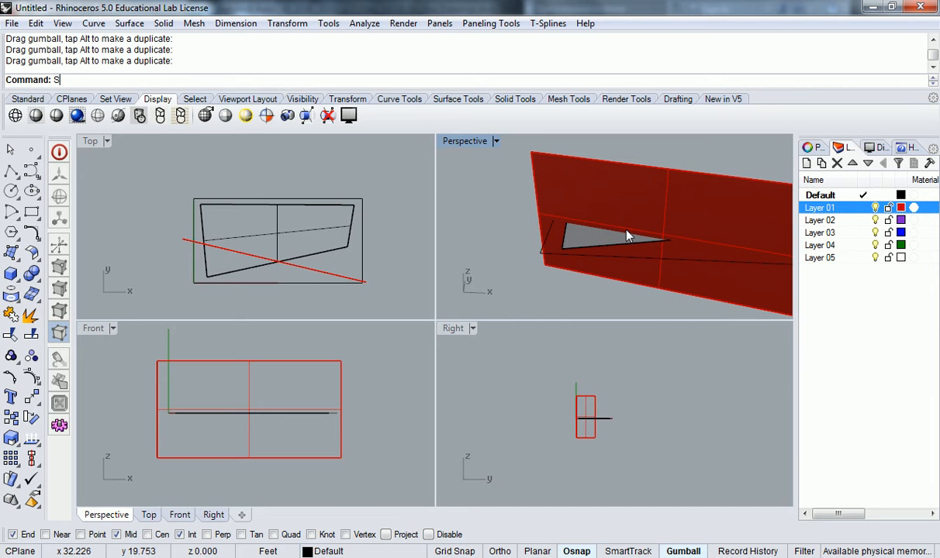
type("t")
key("Return")
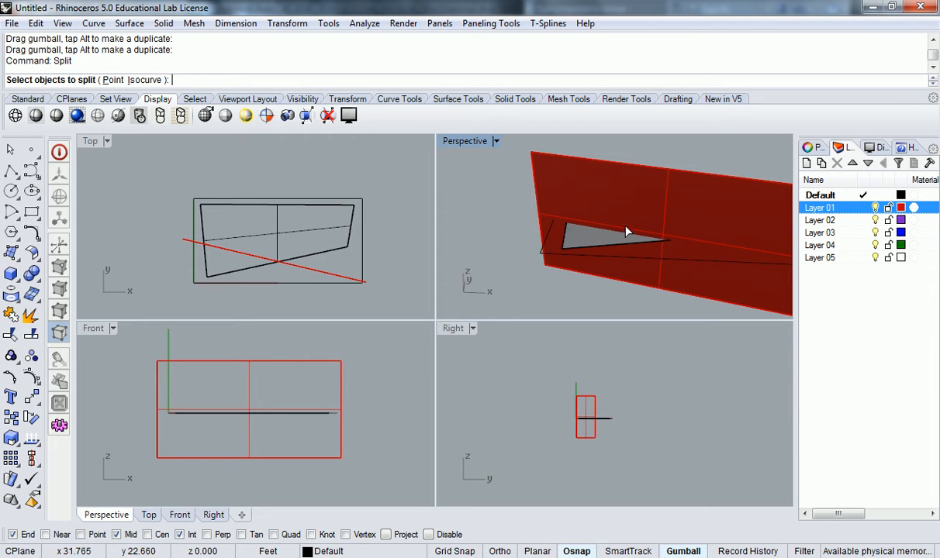
right_click_drag(594, 225, 558, 213, "shift")
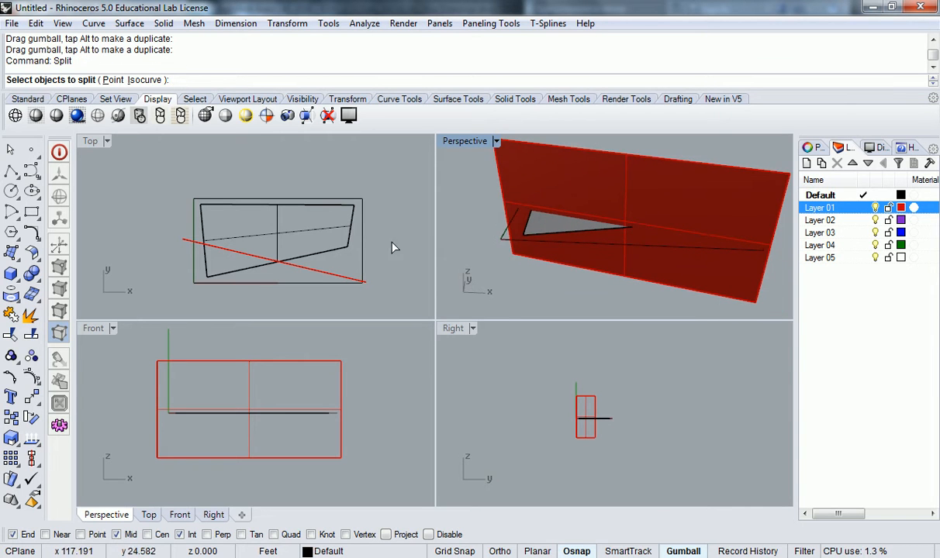
left_click(339, 252)
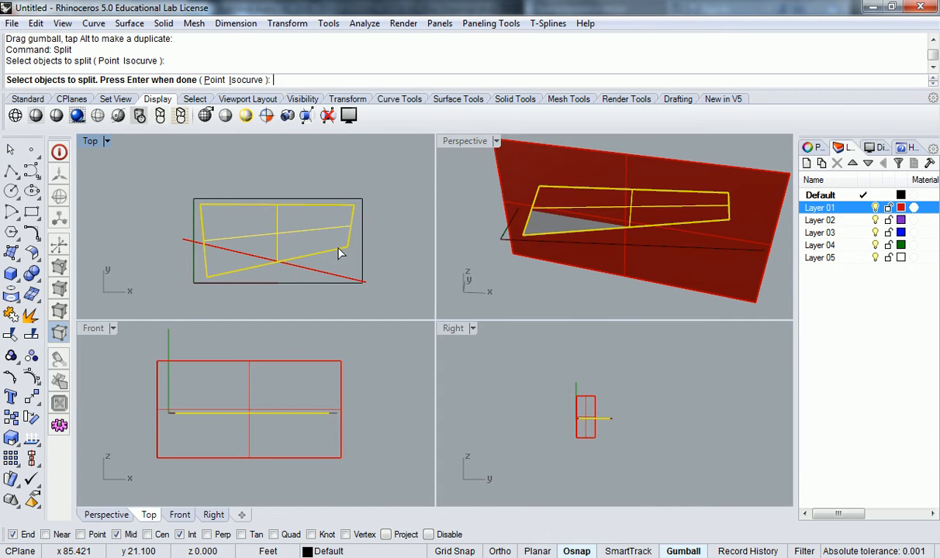
key("Return")
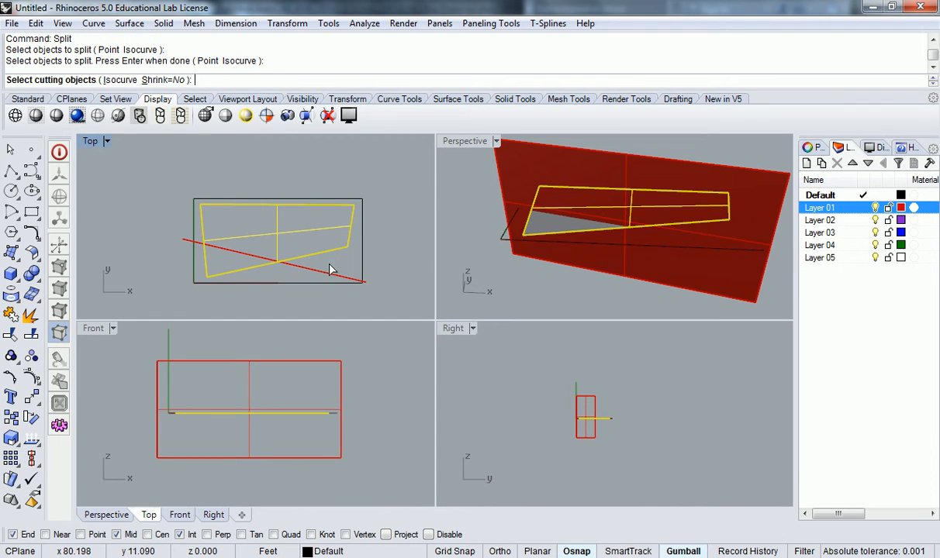
left_click(330, 276)
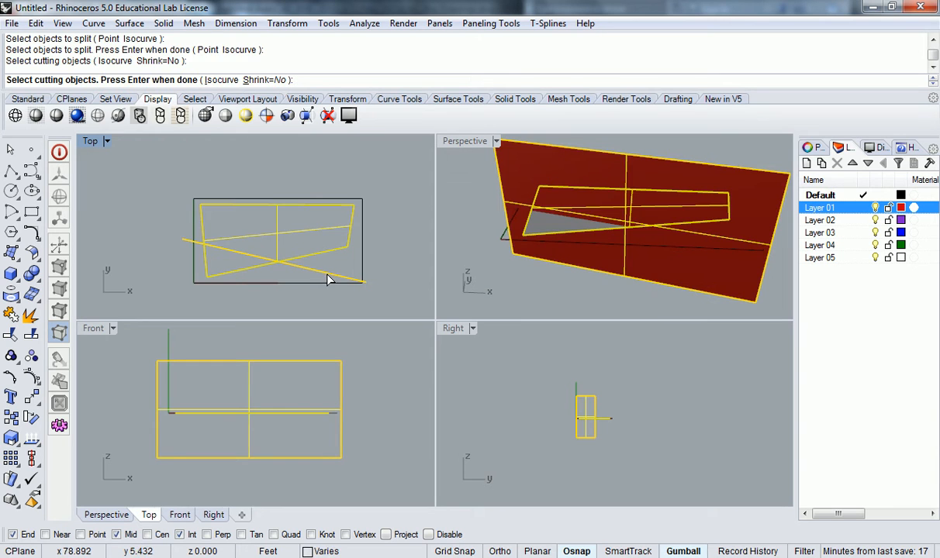
key("Return")
Move the cutting surface away from the flat surface and select each split piece in turn to check the cut.
left_click(333, 276)
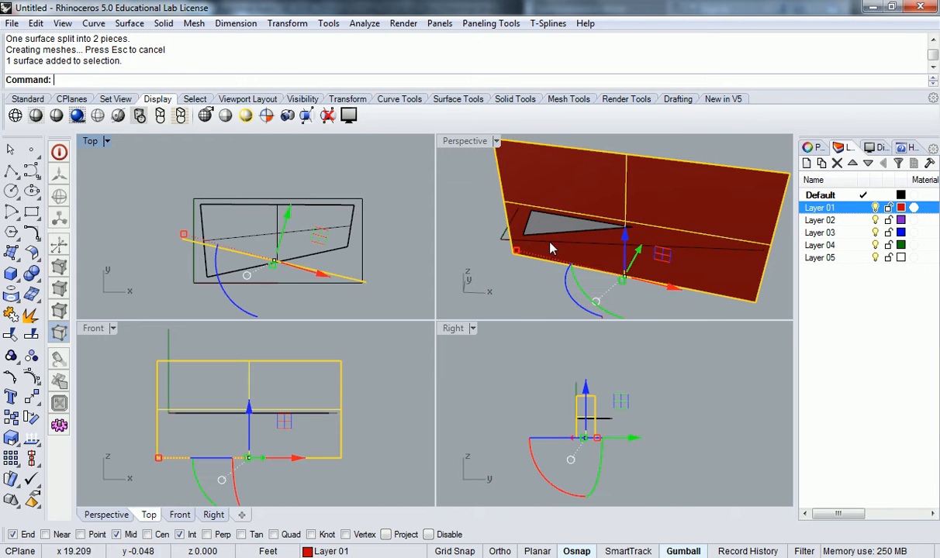
left_click_drag(289, 216, 234, 277)
key("Escape")
right_click_drag(698, 194, 553, 256)
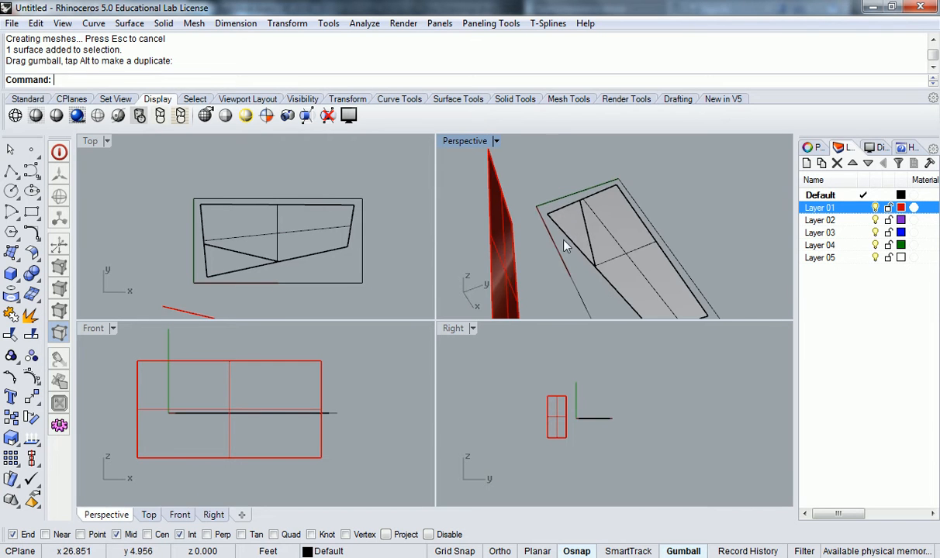
left_click(566, 244)
scroll(627, 258, "up", 2)
key("Escape")
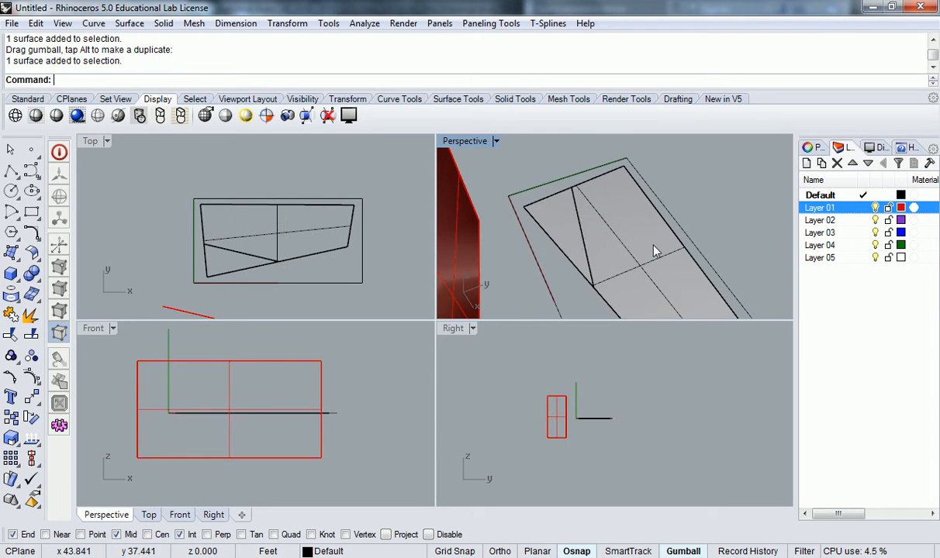
left_click(655, 248)
right_click_drag(654, 248, 581, 252)
key("Escape")
right_click_drag(481, 232, 563, 250)
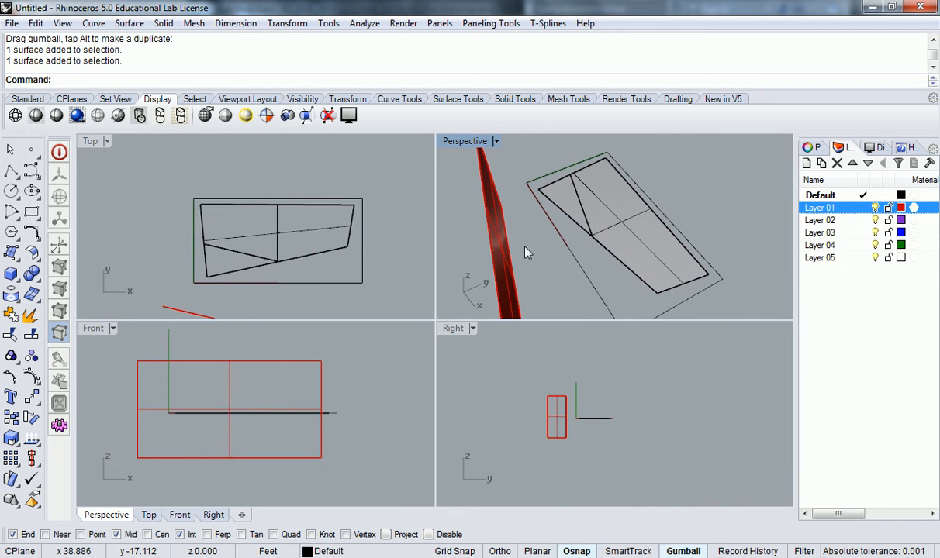
Undo the cutting surface's move and the split, and clear the selection.
key("ctrl+z")
key("ctrl+z")
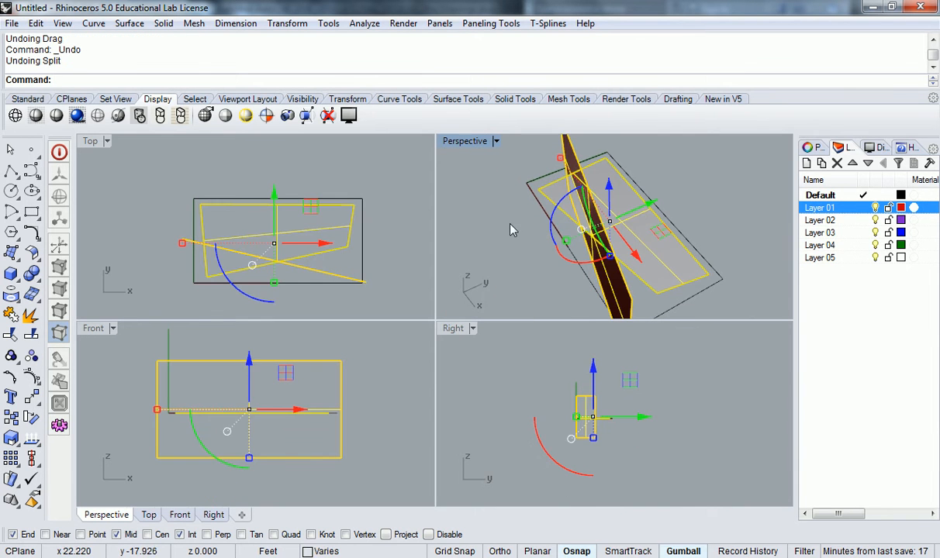
key("Escape")
Slide the red vertical surface along its own length so its left end lies inside the flat surface's outline.
right_click_drag(509, 245, 586, 194)
scroll(529, 220, "up", 8)
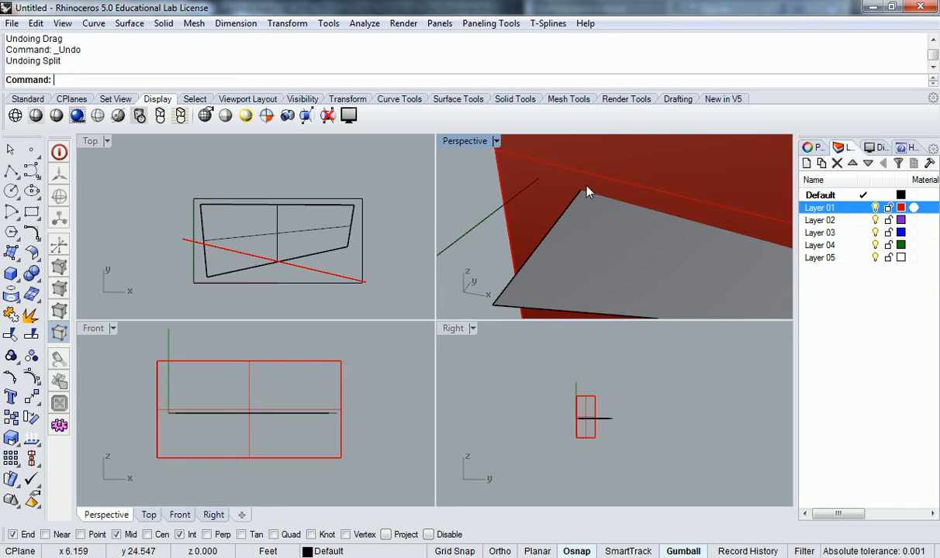
right_click_drag(728, 230, 597, 245)
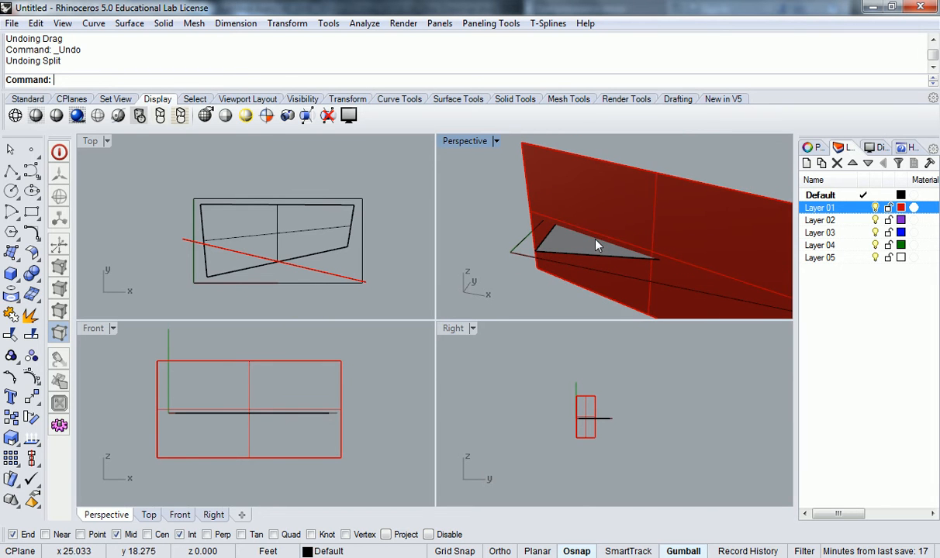
left_click(613, 163)
right_click_drag(289, 223, 238, 189)
left_click_drag(264, 244, 290, 252)
left_click(497, 224)
right_click_drag(497, 224, 586, 261)
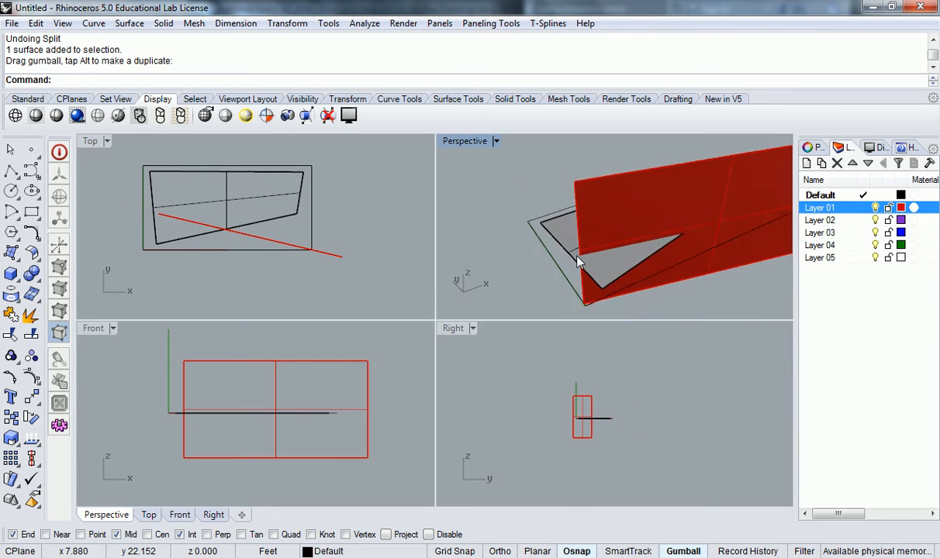
Try to split the flat surface with the red surface that only partly crosses it.
scroll(586, 261, "up", 3)
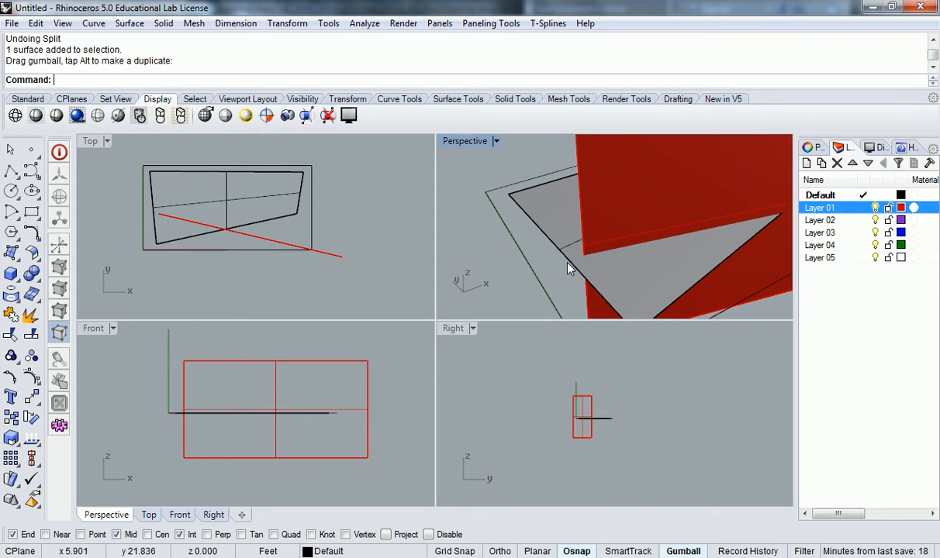
right_click_drag(566, 267, 584, 227)
type("Split")
key("Return")
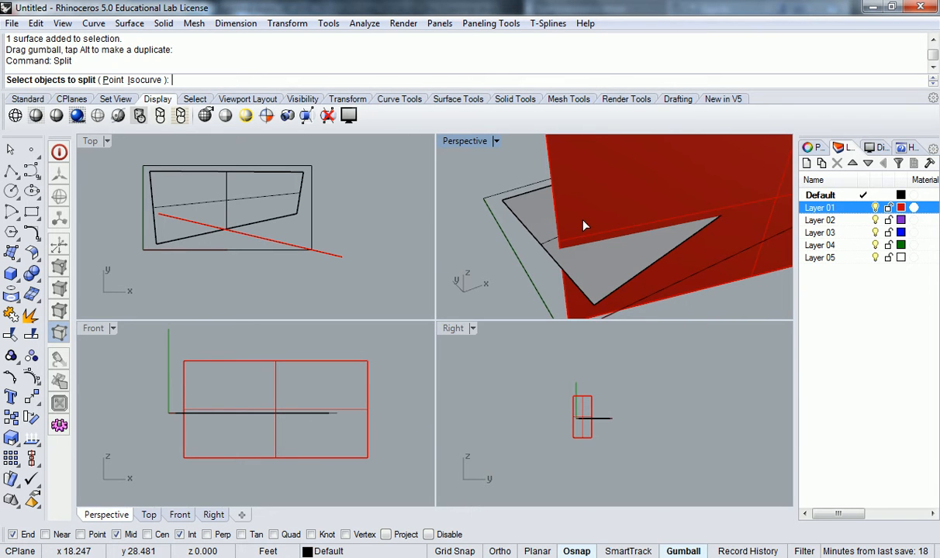
left_click(533, 215)
key("Return")
left_click(549, 155)
key("Return")
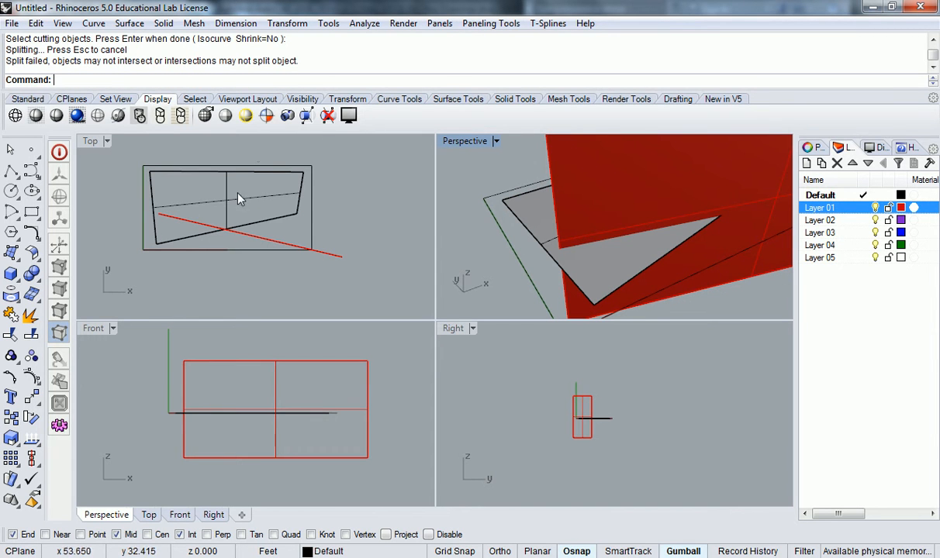
Slide the red vertical surface back along its length so it extends past the flat surface's left edge.
left_click(208, 219)
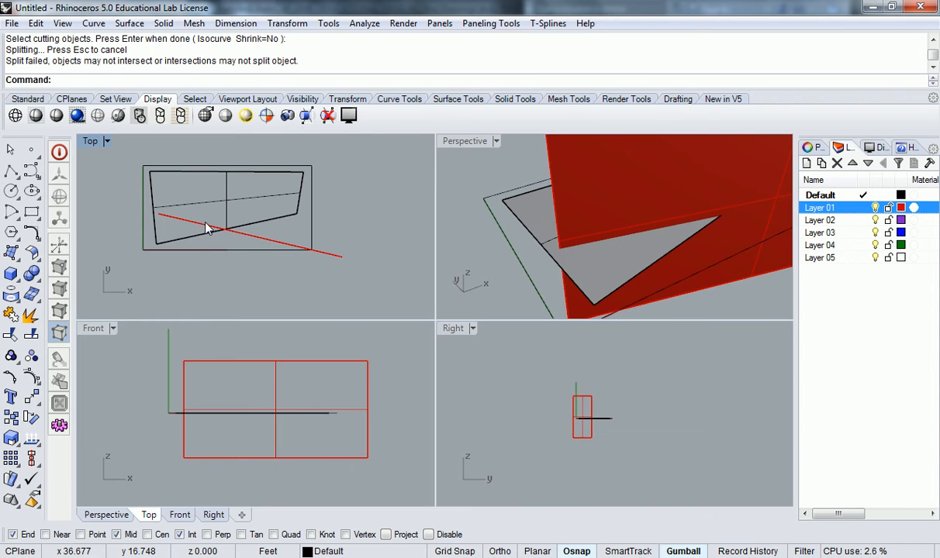
left_click(209, 224)
left_click_drag(287, 247, 258, 238)
left_click(384, 221)
Split the flat surface with the fully crossing red surface as the cutting object.
type("Split")
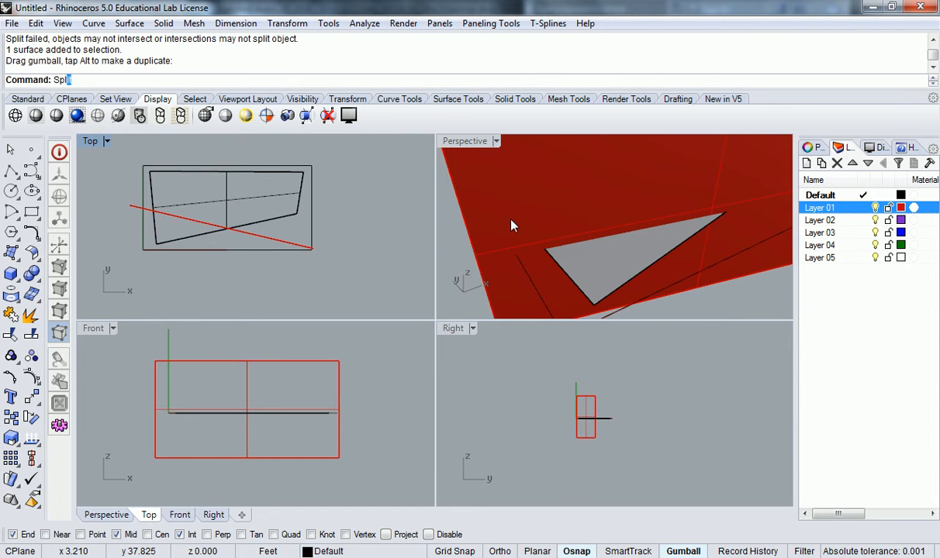
key("Return")
left_click(633, 288)
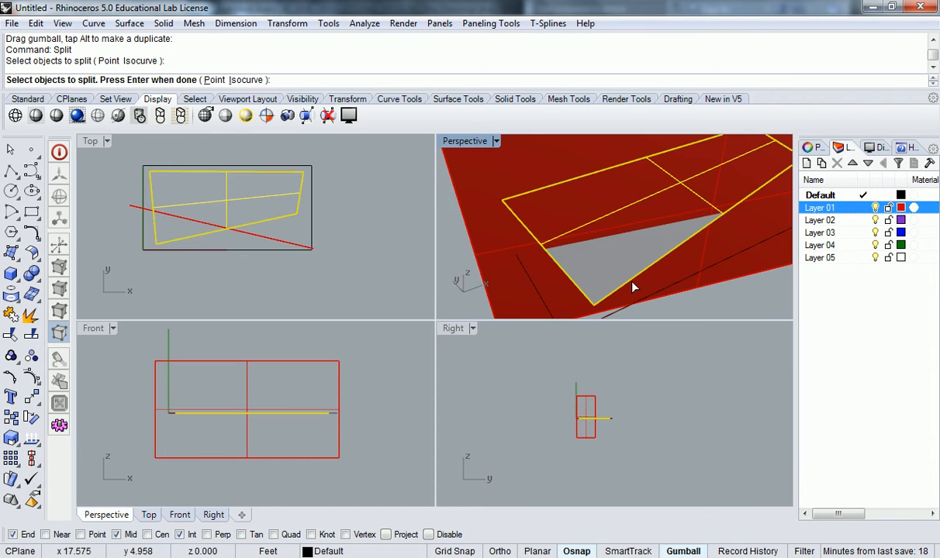
key("Return")
left_click(465, 217)
key("Return")
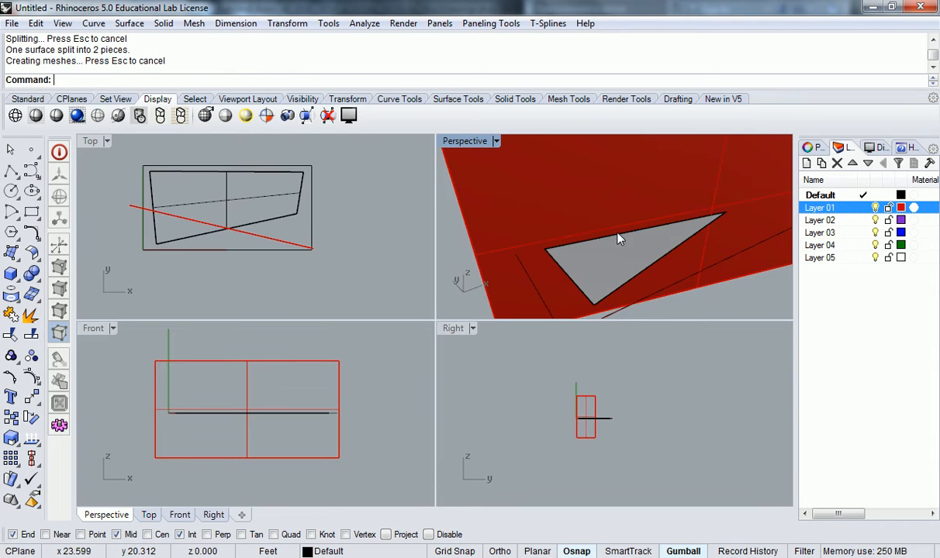
Turn off Layer 01 to hide the red cutting surface.
scroll(613, 236, "down", 9)
right_click_drag(708, 227, 663, 227)
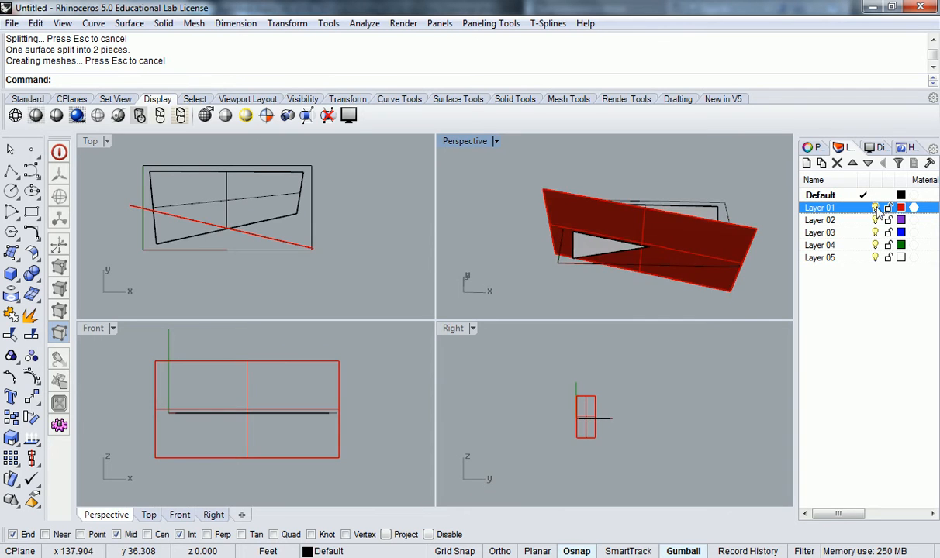
left_click(876, 208)
right_click_drag(694, 255, 625, 253)
scroll(700, 220, "up", 3)
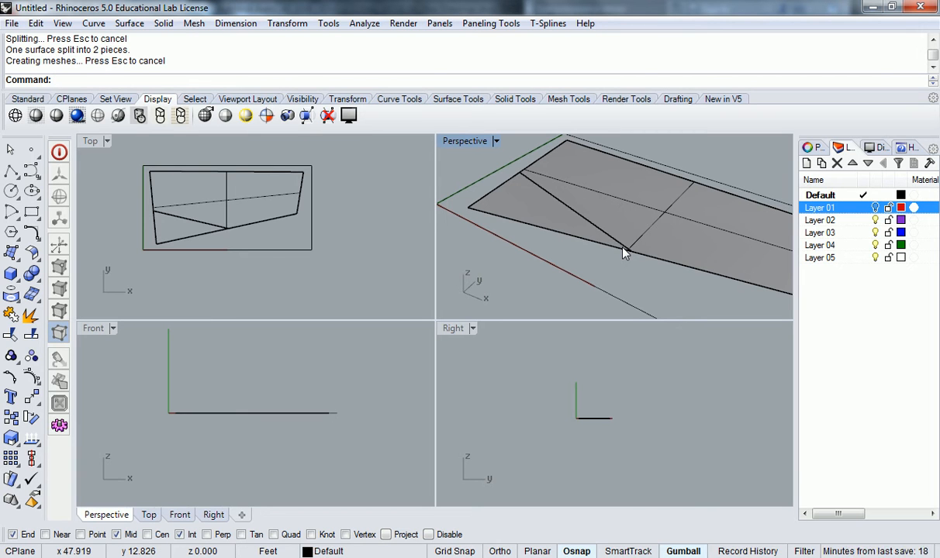
type("Rotat")
key("Return")
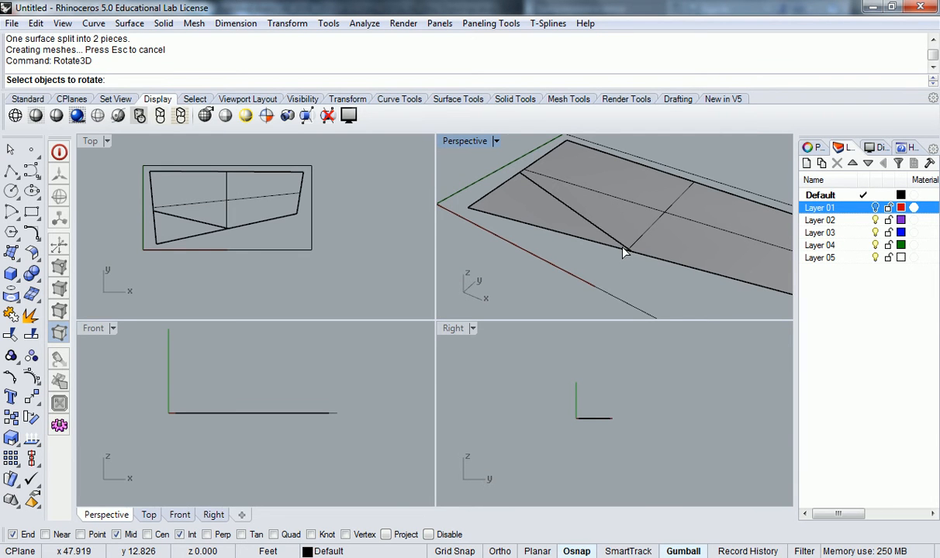
right_click_drag(530, 210, 481, 241)
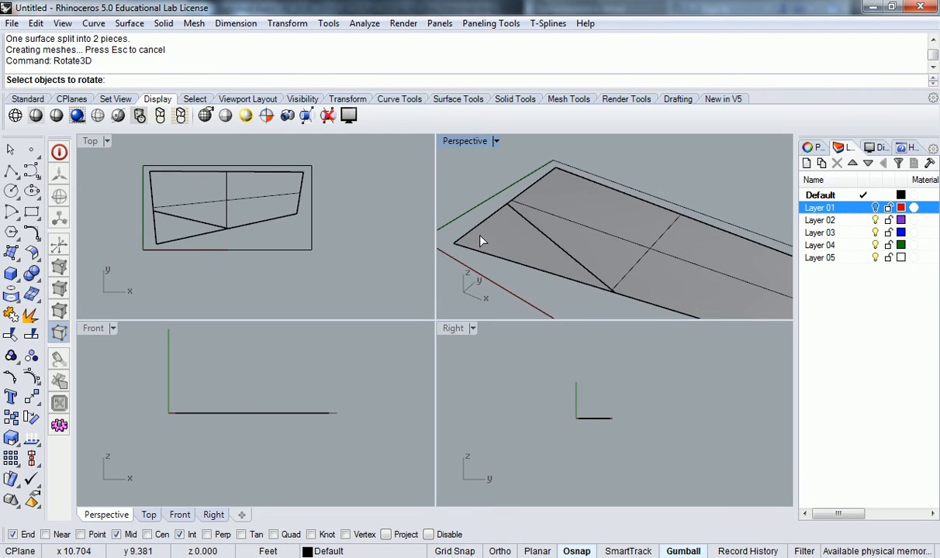
left_click(481, 241)
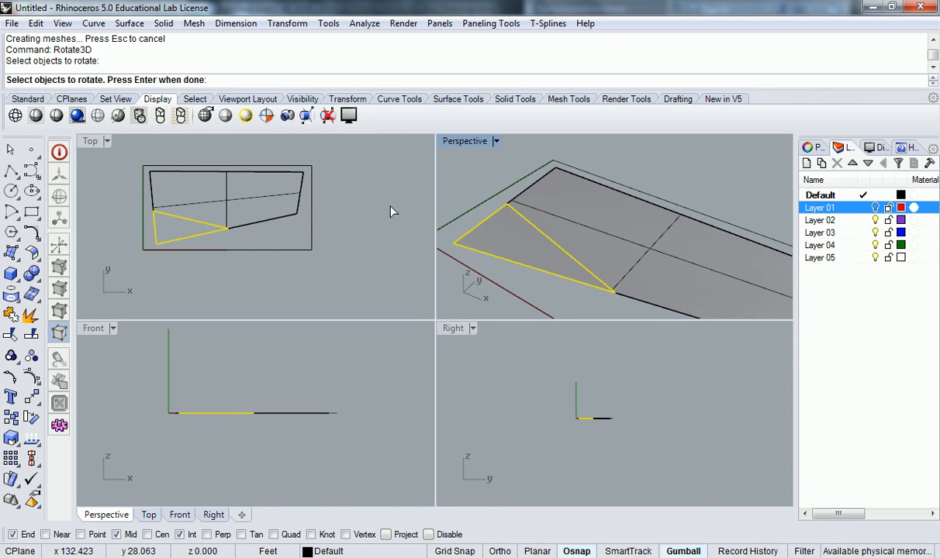
key("Return")
right_click_drag(509, 218, 573, 247)
scroll(559, 237, "up", 3)
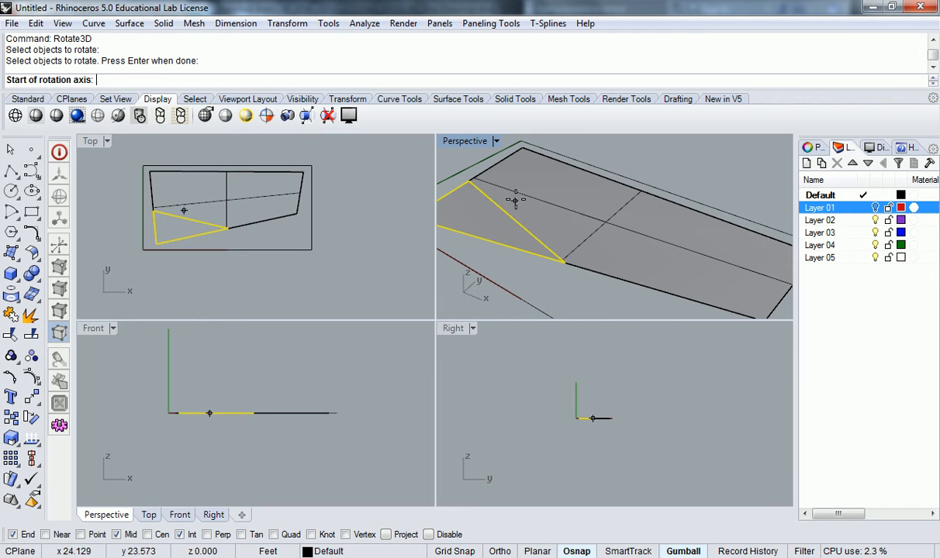
left_click(468, 181)
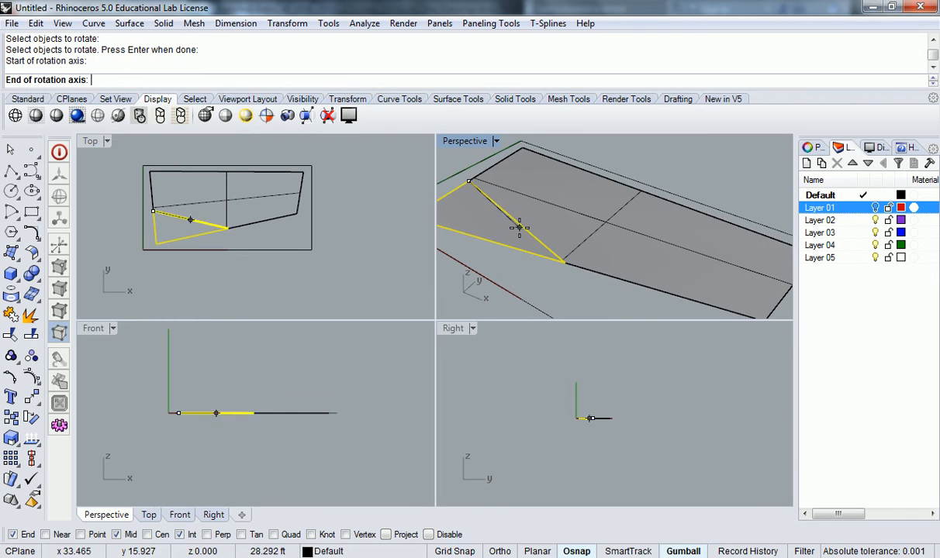
left_click(565, 261)
right_click_drag(492, 218, 576, 230, "shift")
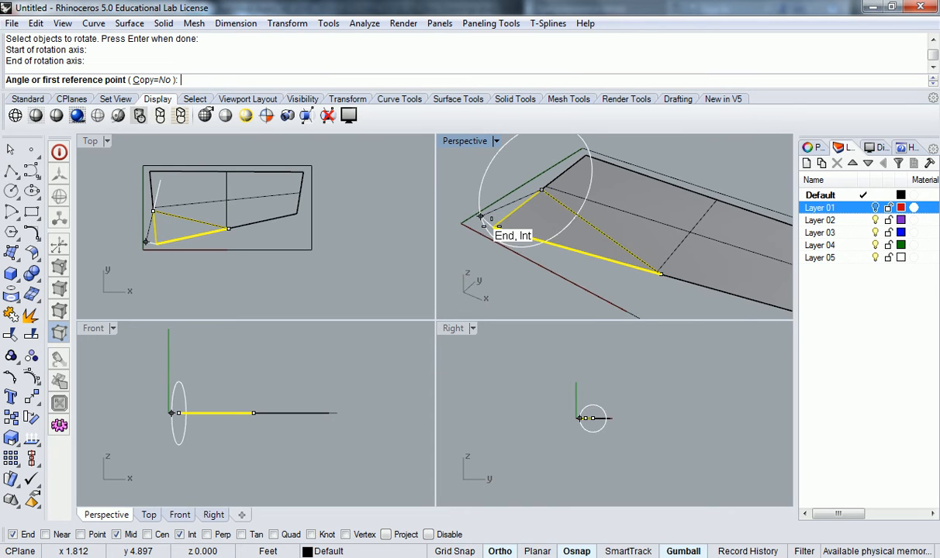
scroll(491, 228, "up", 5)
right_click_drag(491, 227, 594, 279, "shift")
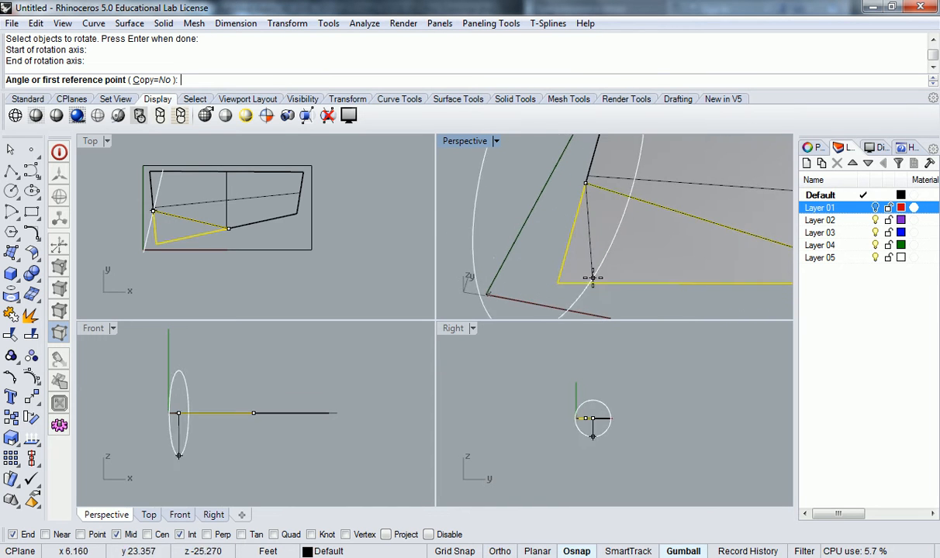
key("Escape")
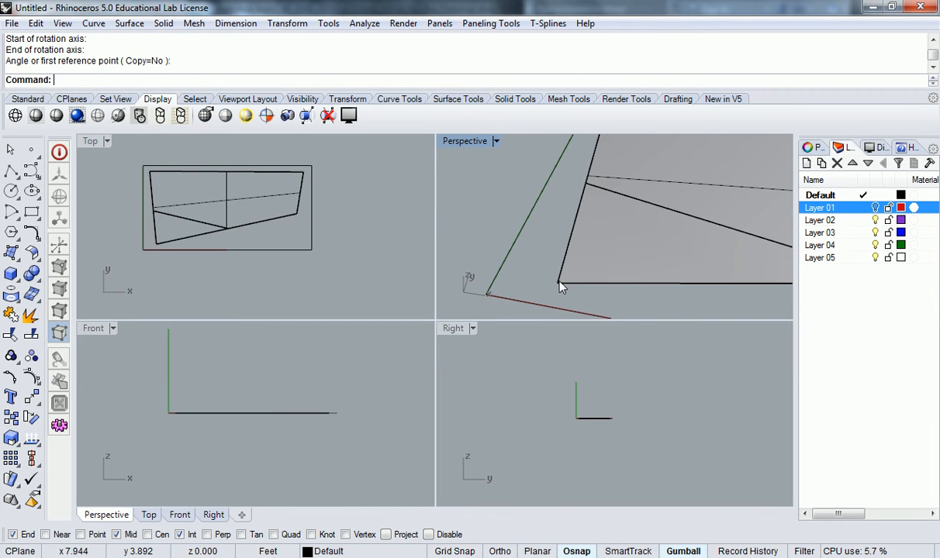
Start a 3D rotation of the triangular piece, setting the axis along the full edge it shares with the larger piece.
right_click(598, 258)
scroll(618, 224, "down", 2)
left_click(612, 224)
right_click_drag(664, 228, 601, 203, "shift")
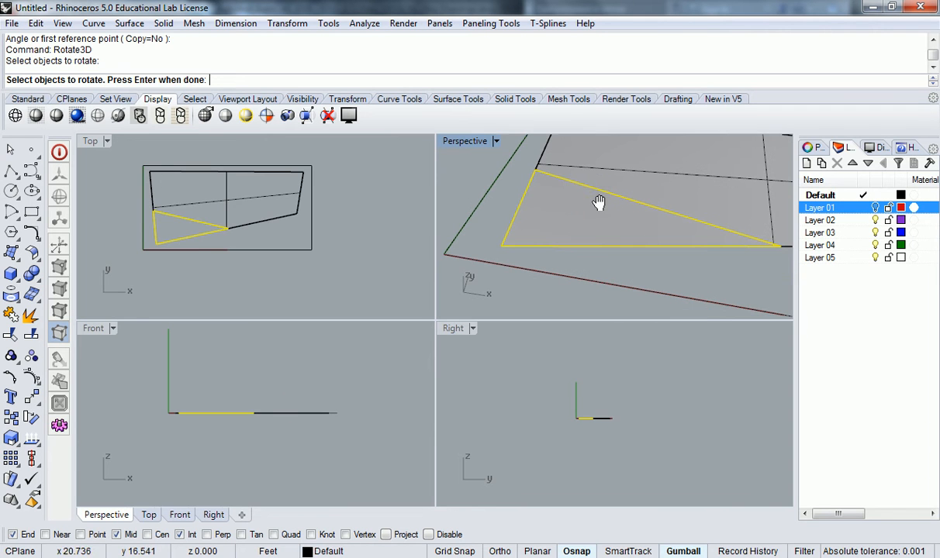
double_click(475, 142)
scroll(403, 258, "down", 2)
right_click(400, 260)
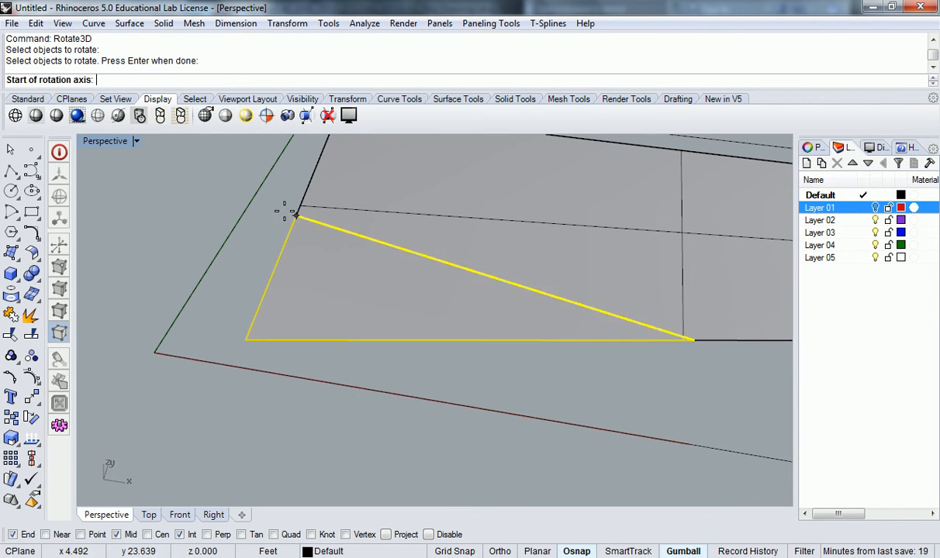
left_click(296, 215)
left_click(691, 339)
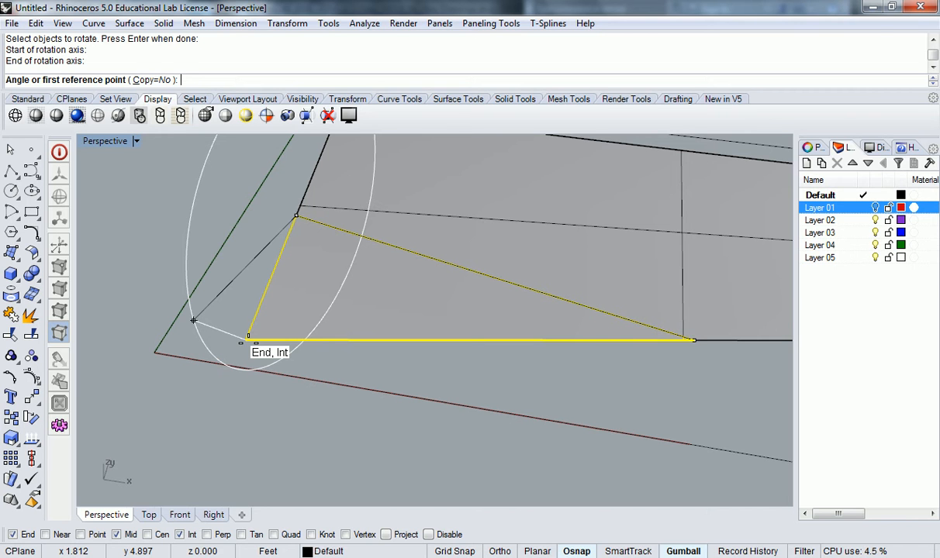
Fold the triangular piece upward about that axis, using its free outer corner as the first reference point.
left_click(248, 336)
scroll(193, 320, "down", 2)
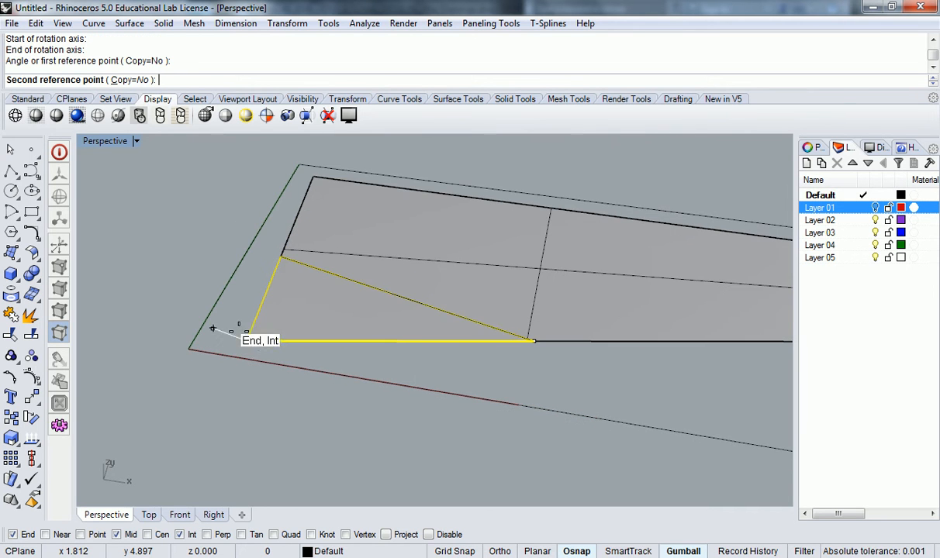
scroll(241, 275, "down", 5)
right_click_drag(359, 311, 250, 295, "shift")
right_click_drag(359, 332, 400, 375)
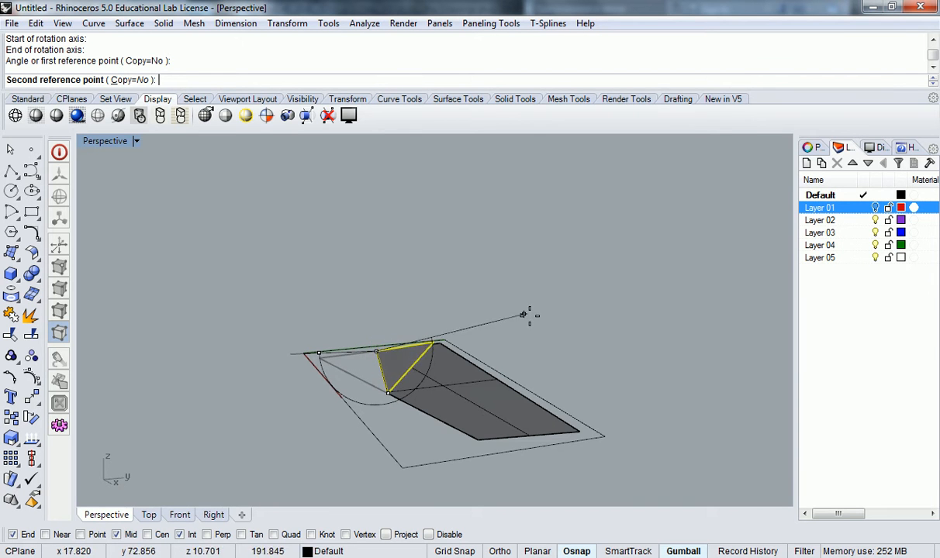
left_click(297, 304)
Examine the folded triangle and its shared edge from several angles, then restore the four-viewport layout.
right_click_drag(345, 285, 517, 371)
scroll(517, 372, "up", 10)
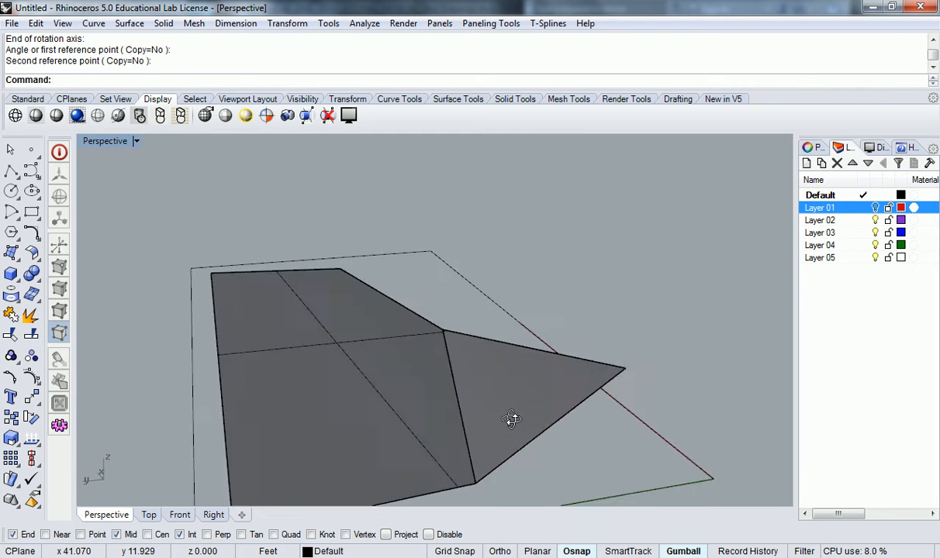
right_click_drag(591, 385, 500, 369)
scroll(499, 371, "down", 5)
scroll(545, 370, "up", 3)
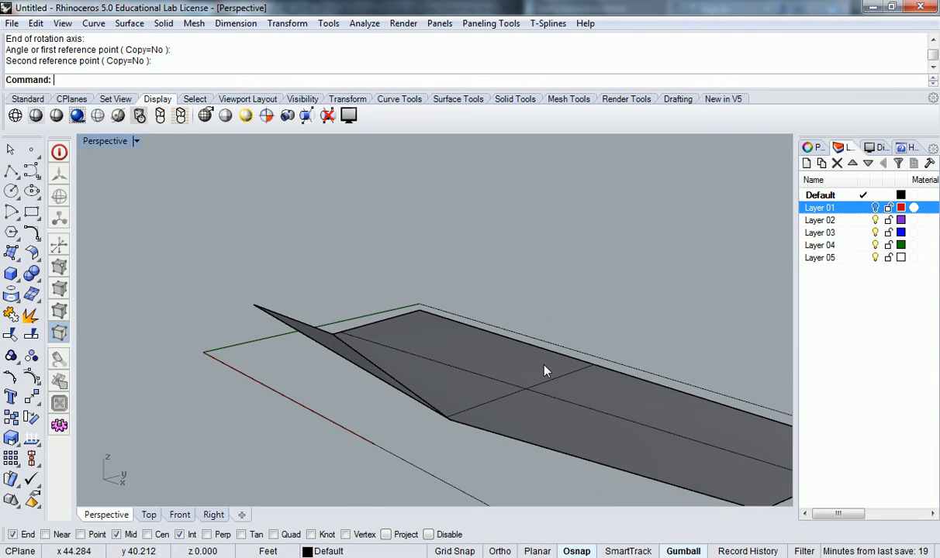
right_click_drag(625, 345, 353, 335)
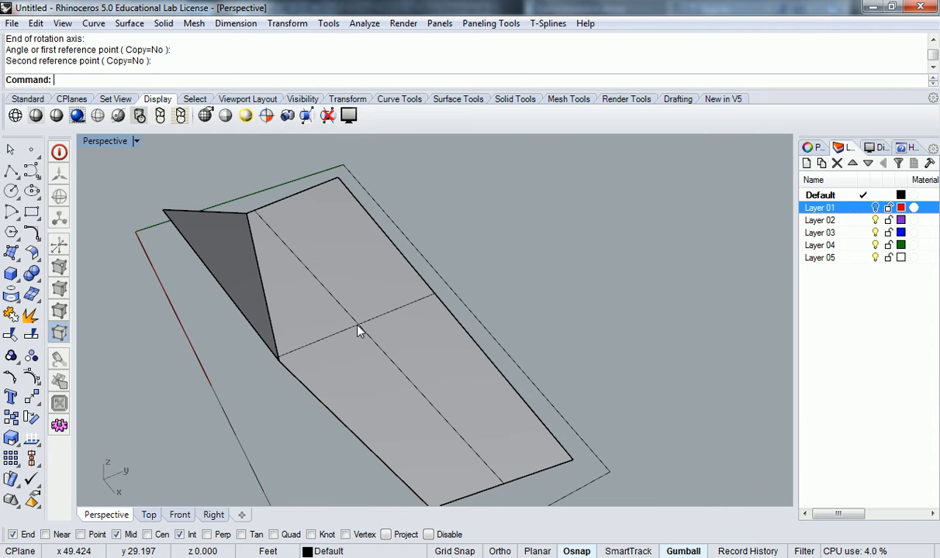
mouse_move(360, 330)
right_mouse_down()
mouse_move(386, 285)
mouse_move(405, 307)
mouse_move(392, 296)
right_mouse_up()
double_click(121, 144)
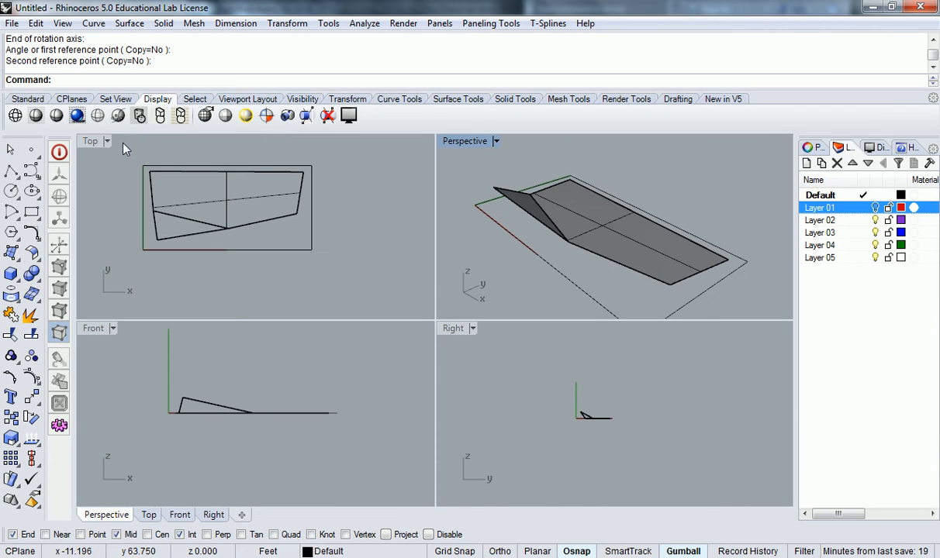
Turn Layer 01 back on to show the red cutting surface.
left_click(876, 208)
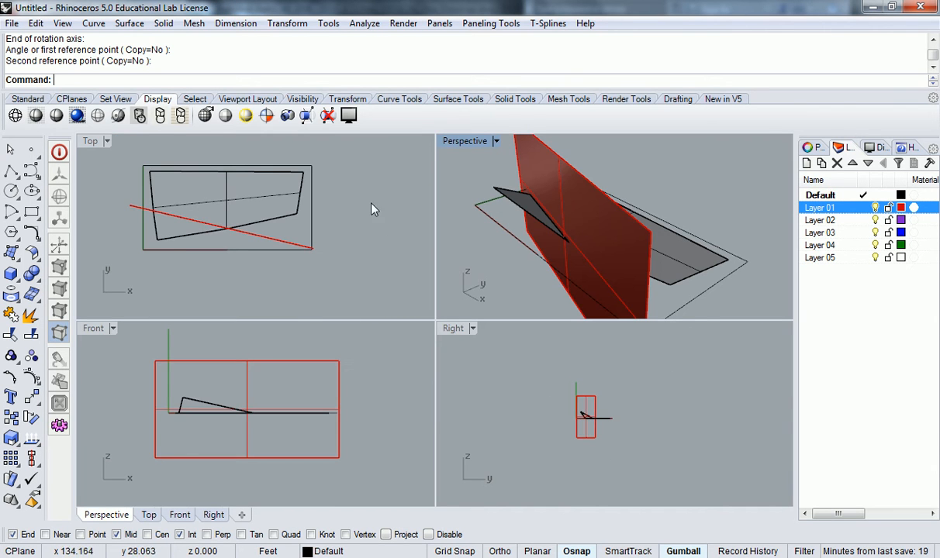
left_click(272, 238)
mouse_move(662, 239)
right_mouse_down()
mouse_move(644, 233)
mouse_move(655, 232)
right_mouse_up()
left_click(653, 234)
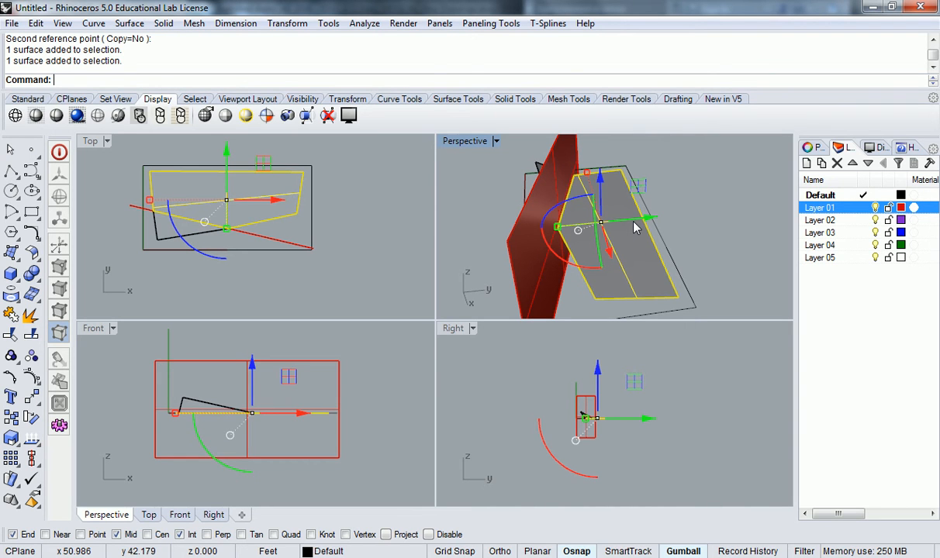
key("Escape")
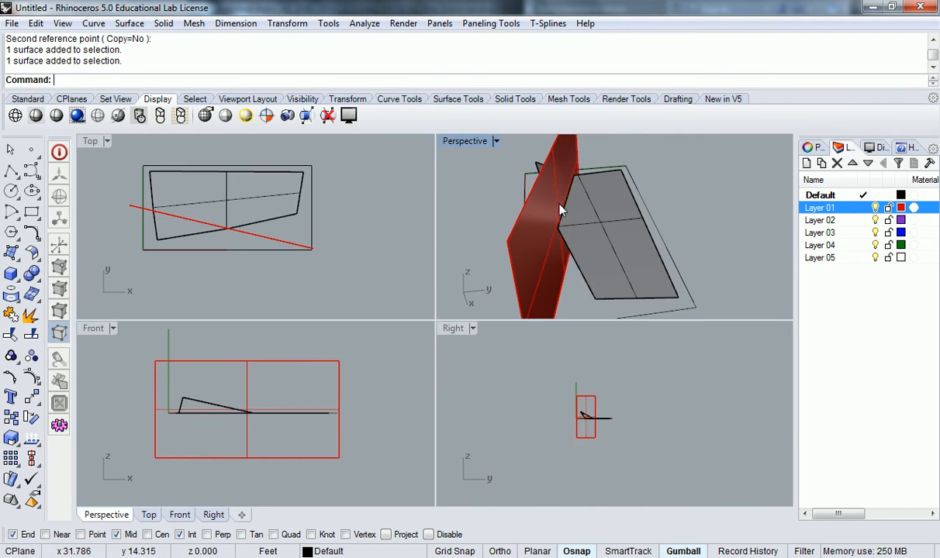
Move and rotate the red cutting surface in plan so it crosses the large flat piece lengthwise to its lower right corner.
left_click(271, 238)
left_click_drag(233, 188, 243, 171)
left_click_drag(180, 238, 190, 248)
left_click_drag(233, 158, 233, 162)
key("Escape")
Split the large flat piece with the red surface as the cutting object.
type("Split")
key("Return")
left_click(263, 206)
key("Return")
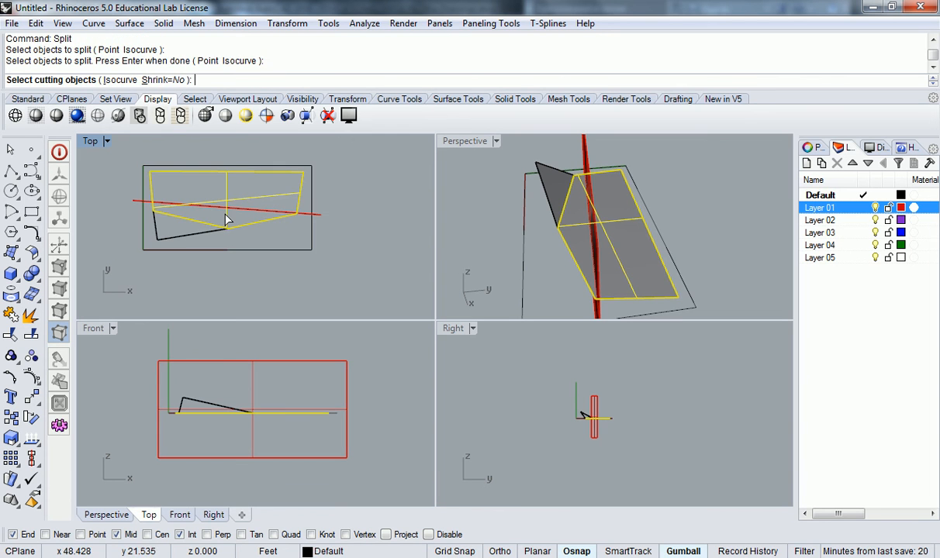
left_click(223, 213)
key("Return")
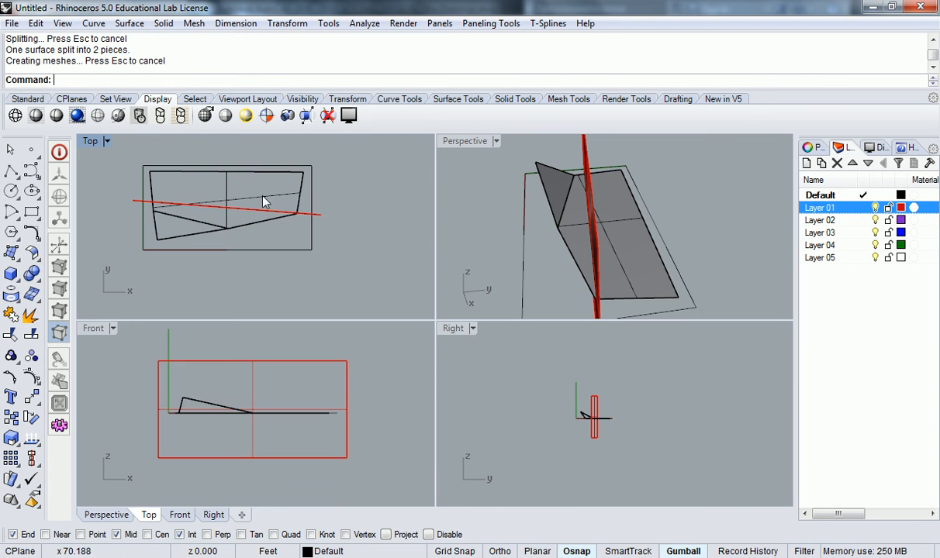
left_click(256, 216)
left_click(311, 222)
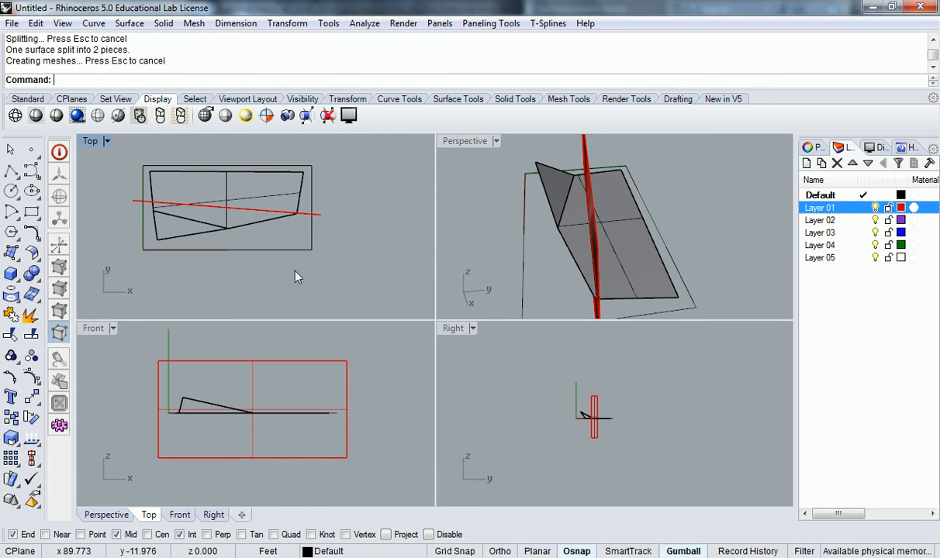
Move and rotate the red surface in plan so it runs diagonally from the upper piece's top edge to its lower right corner.
left_click(308, 214)
left_click_drag(235, 169, 242, 147)
left_click_drag(177, 220, 194, 204)
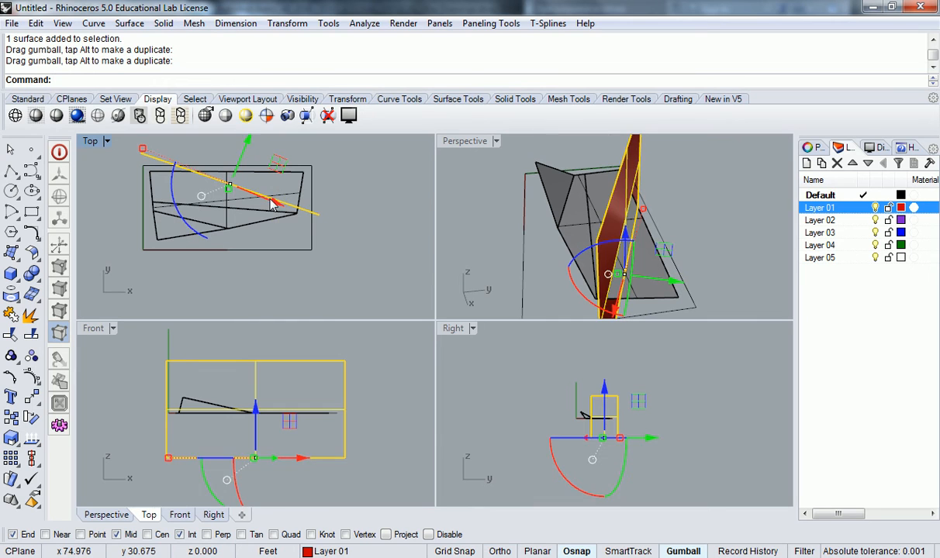
key("Escape")
Split the upper flat piece along the diagonal red cutting surface.
key("Return")
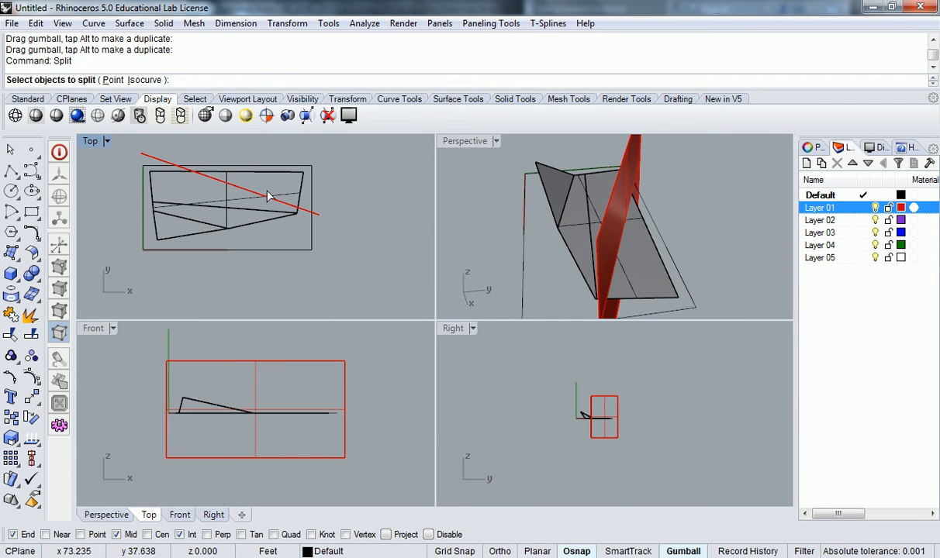
left_click(277, 173)
key("Return")
left_click(248, 191)
key("Return")
Move and rotate the red surface in plan so it cuts across the upper right corner of the remaining right-hand piece.
left_click(307, 212)
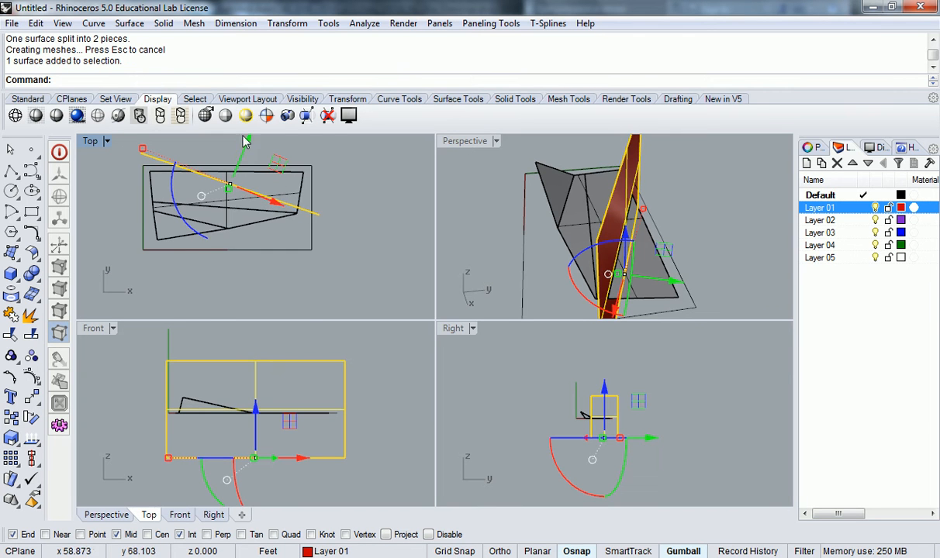
right_click_drag(292, 159, 341, 239)
mouse_move(242, 230)
left_mouse_down()
mouse_move(256, 202)
mouse_move(249, 213)
left_mouse_up()
left_click_drag(181, 264, 168, 232)
left_click_drag(252, 203, 282, 206)
key("Escape")
Split the right-hand flat piece with the red surface to separate its small upper right corner.
type("S")
key("Return")
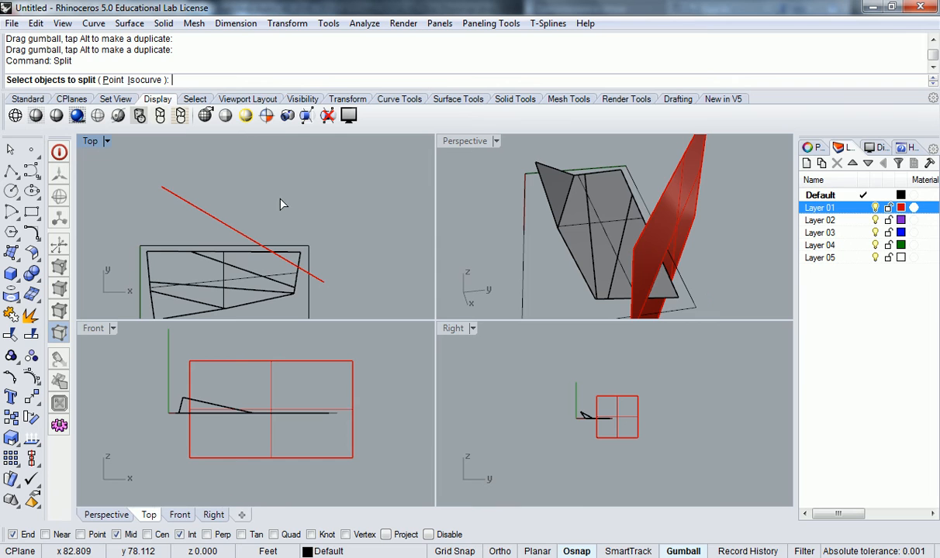
left_click(291, 244)
key("Return")
left_click(264, 250)
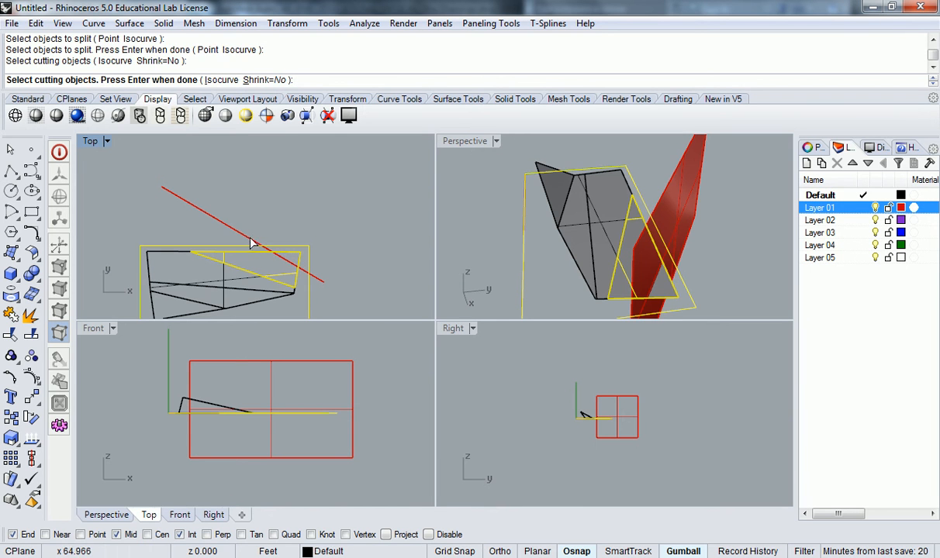
left_click(256, 242)
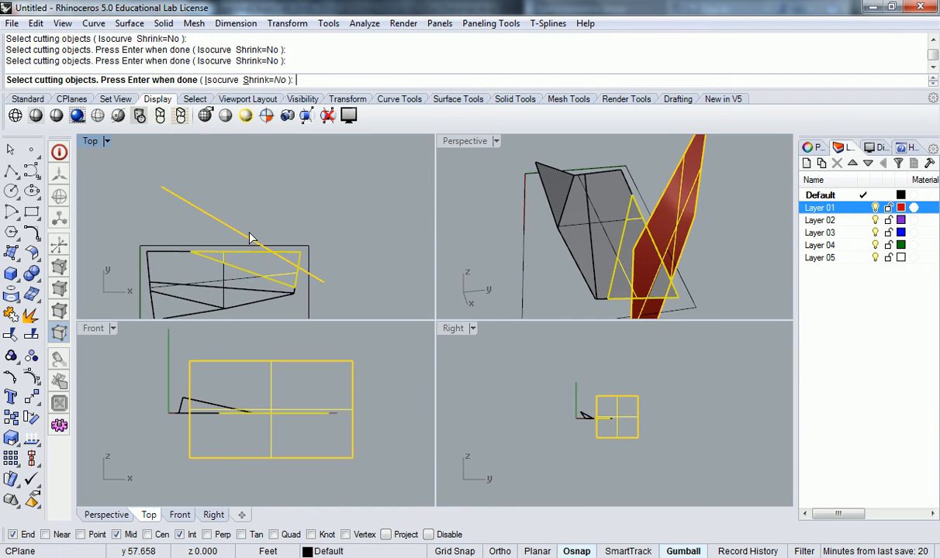
key("Return")
Turn off Layer 01 to hide the red cutting surface.
right_click_drag(250, 238, 273, 216)
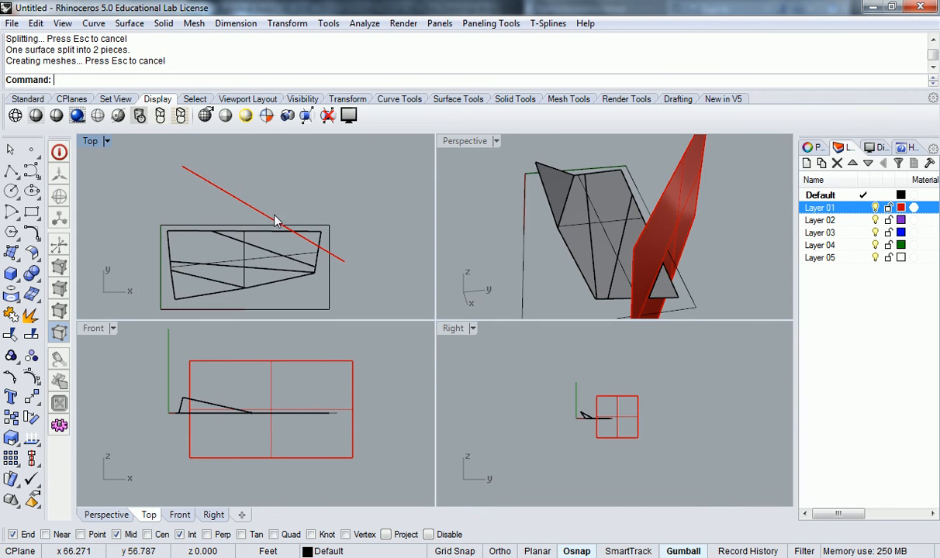
left_click(875, 208)
right_click_drag(694, 208, 598, 208)
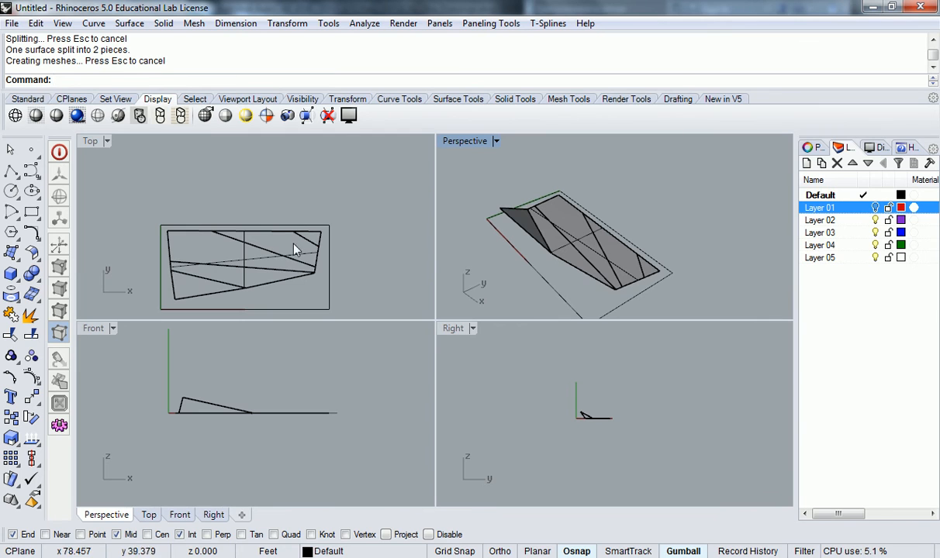
Select all the remaining flat pieces, including the small upper right corner, leaving out the already raised triangular facet.
left_click(248, 274)
left_click(257, 264)
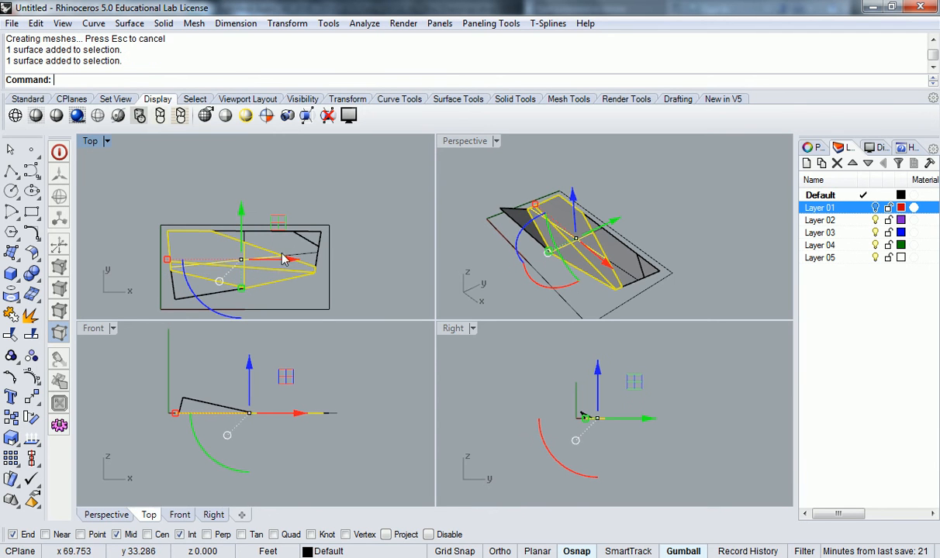
left_click(294, 234)
left_click(267, 239)
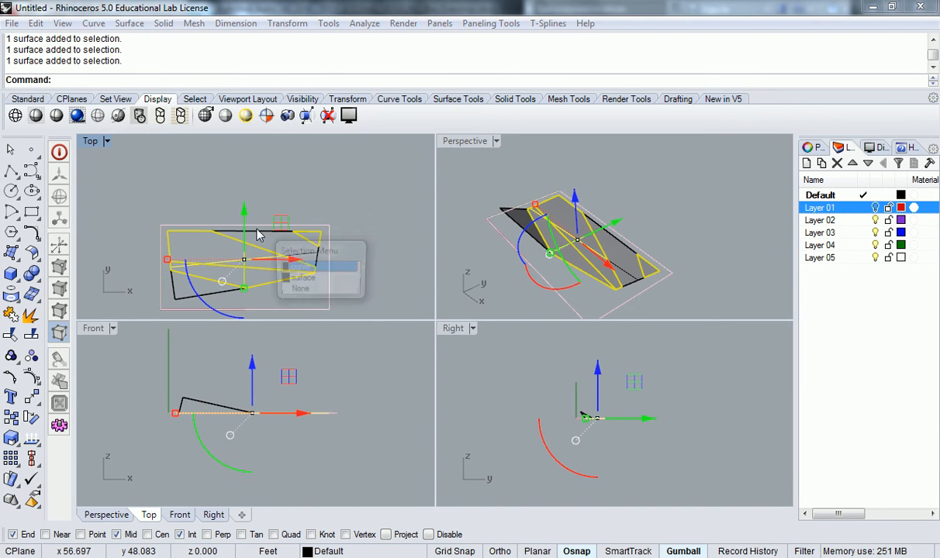
left_click(301, 279)
right_click_drag(562, 273, 601, 257)
right_click_drag(538, 224, 560, 246, "shift")
type("Rotate")
key("Return")
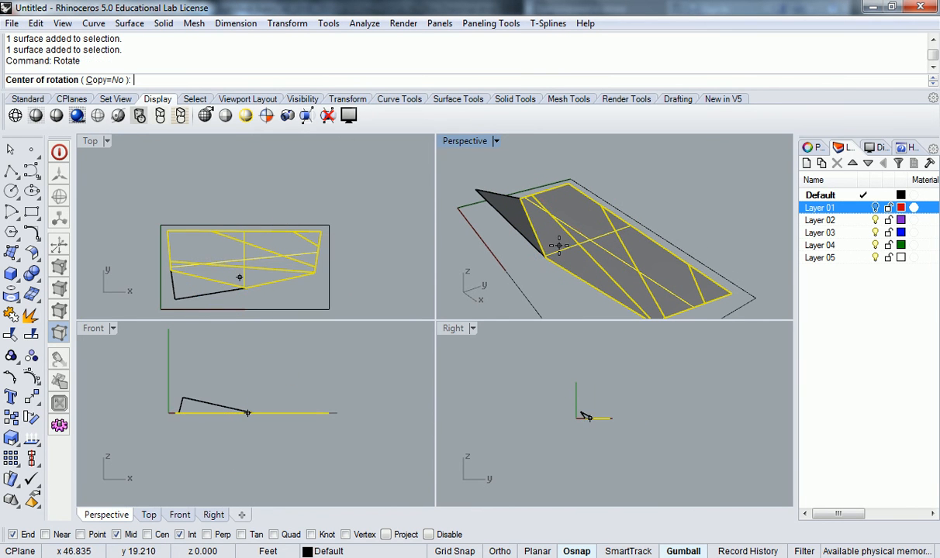
left_click(527, 198)
left_click(547, 258)
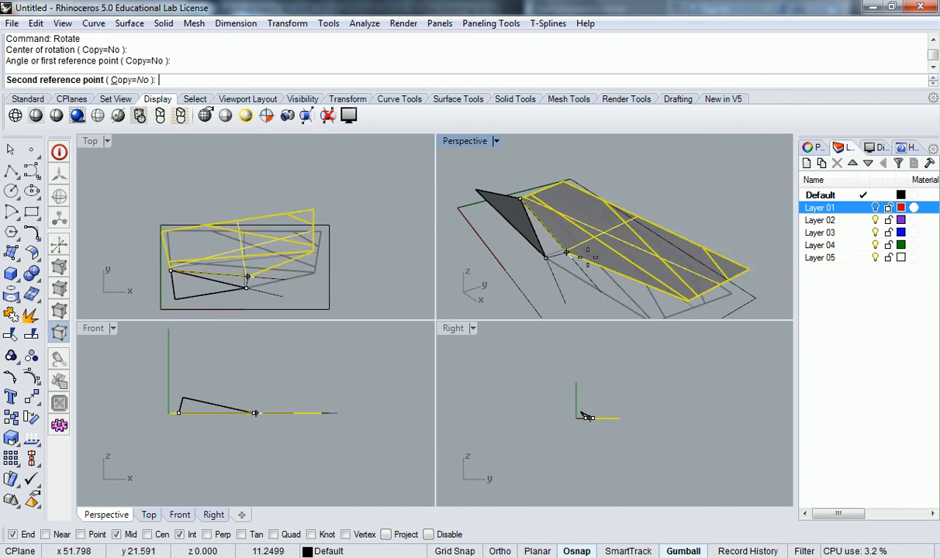
left_click(558, 277)
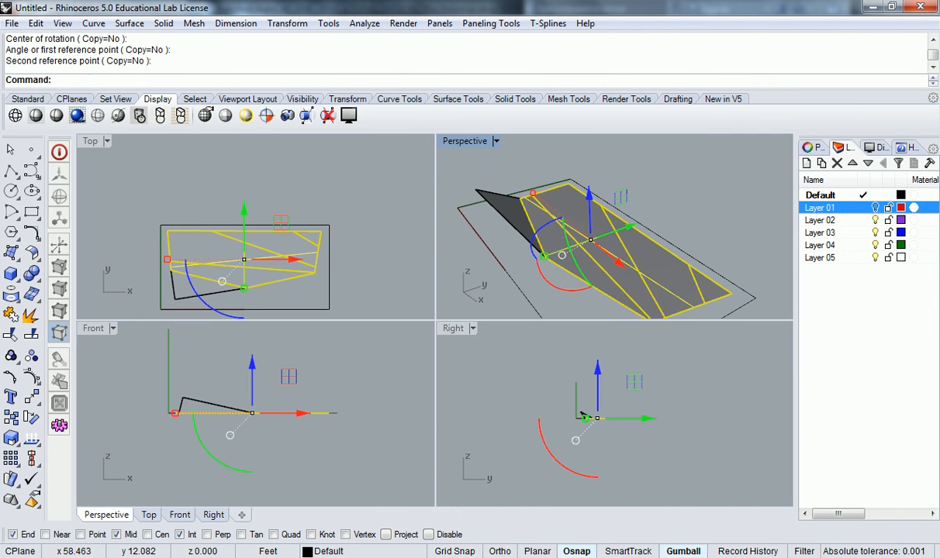
Rotate the selected flat pieces in 3D upward by about 20.5° around the edge shared with the raised triangular facet.
type("Rotate3D")
key("Return")
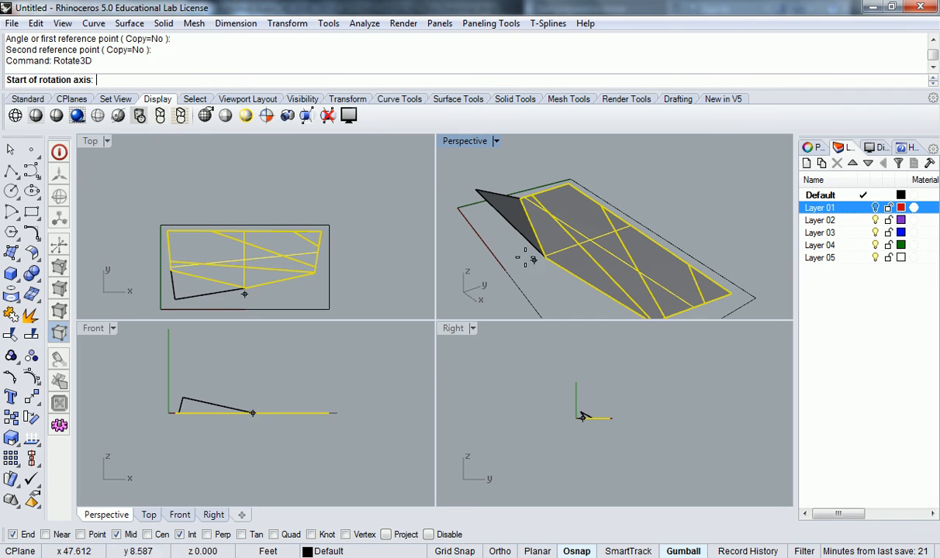
left_click(521, 198)
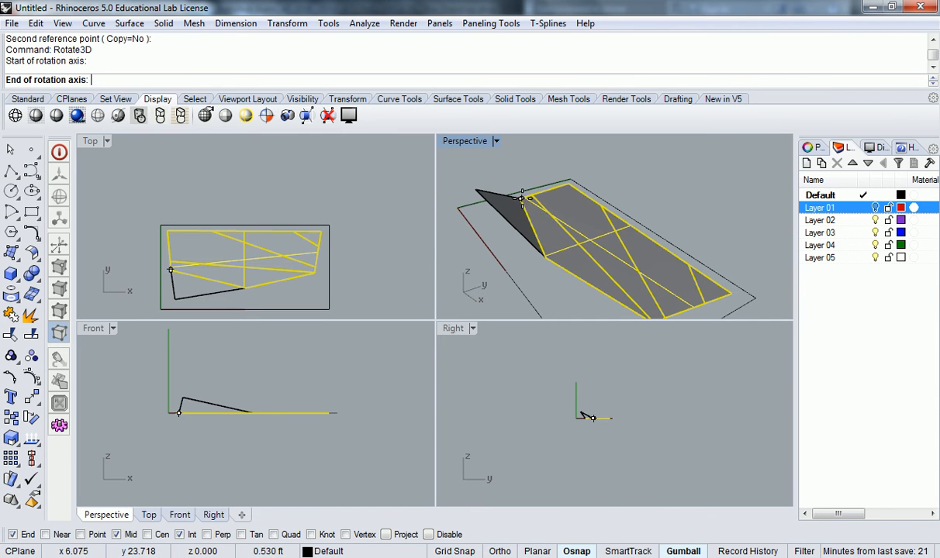
left_click(546, 257)
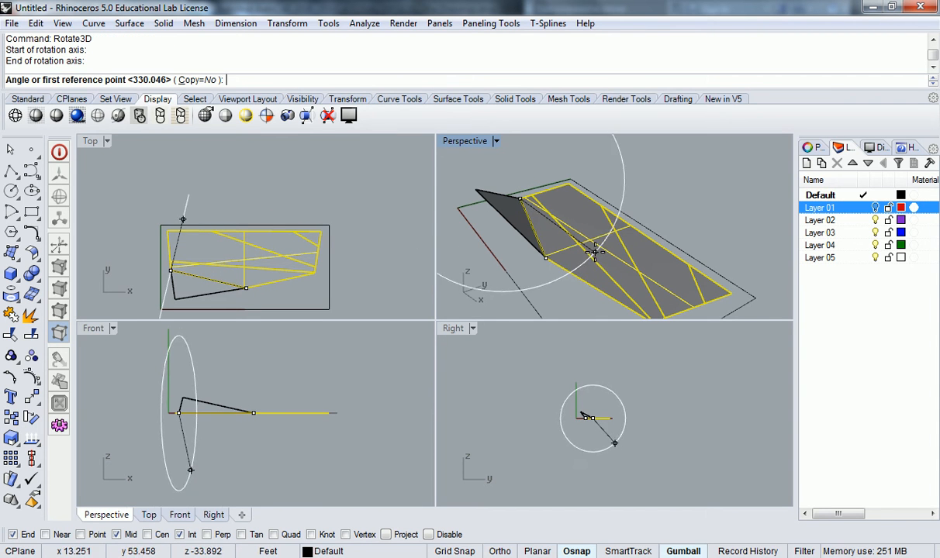
left_click(728, 292)
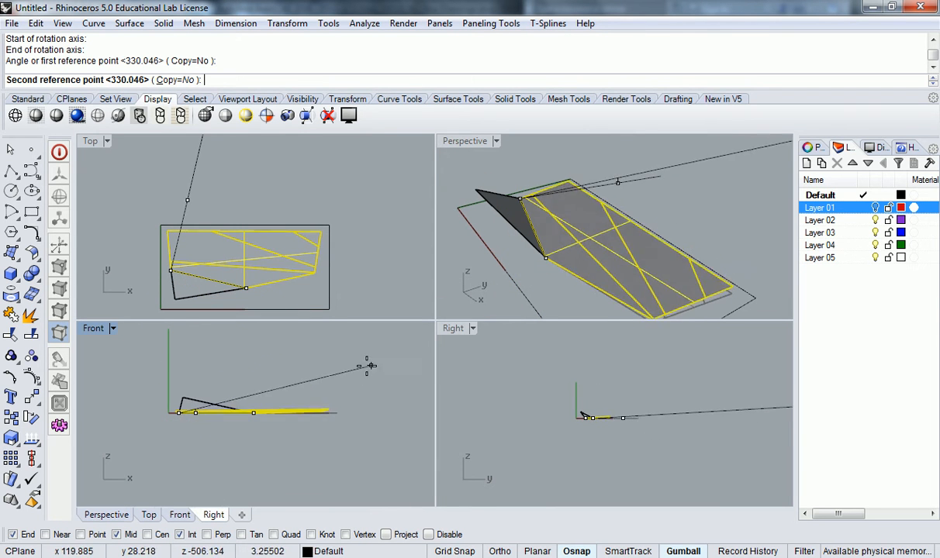
left_click(224, 341)
left_click(756, 172)
Rotate the three outer pieces in 3D downward, to about 314.5°, around the long edge shared with the neighbouring inner facet.
right_click_drag(756, 172, 572, 210)
left_click(572, 210)
left_click(616, 207, "shift")
left_click(671, 219, "shift")
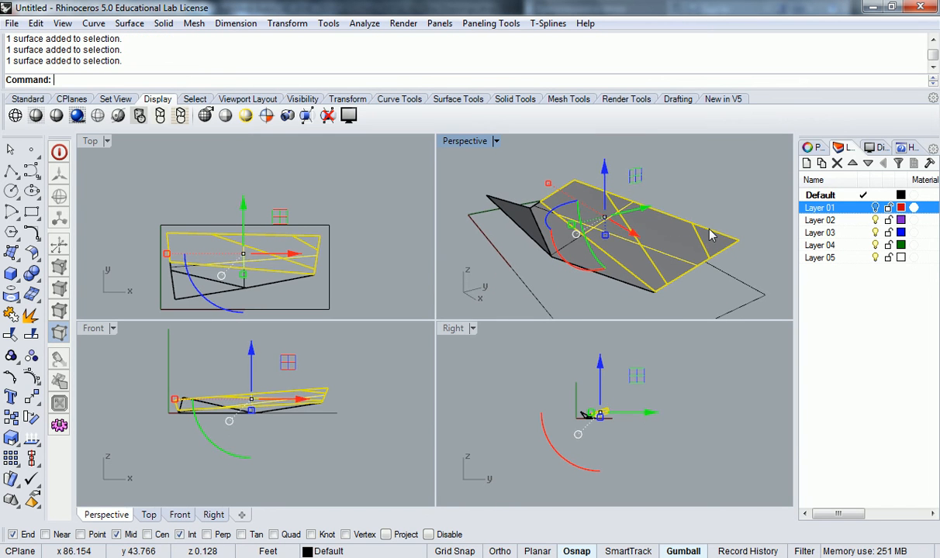
right_click(710, 232)
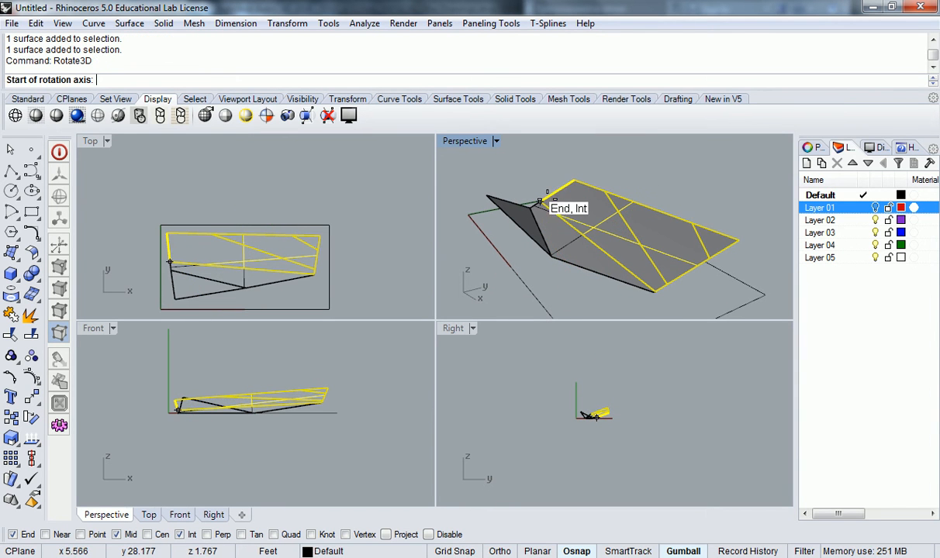
left_click(541, 201)
scroll(663, 292, "up", 4)
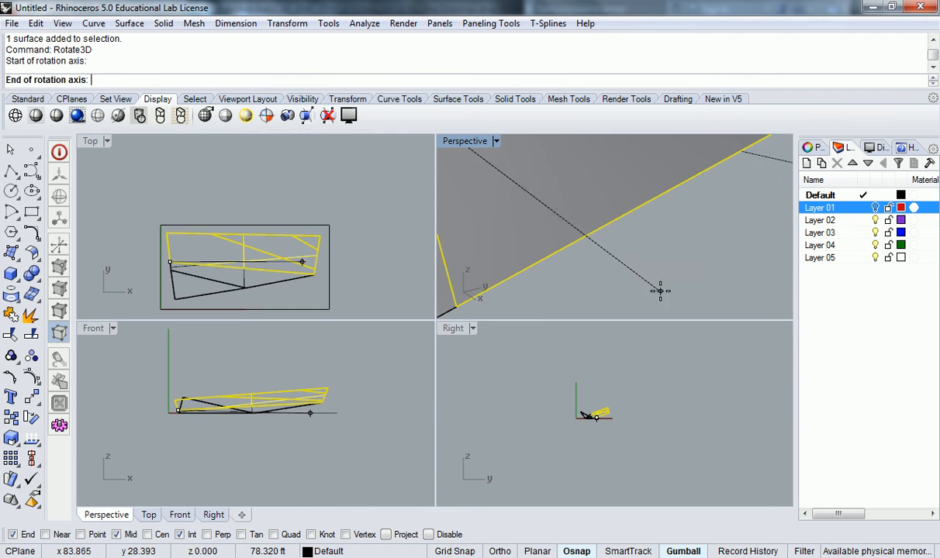
left_click(548, 281)
scroll(548, 281, "down", 4)
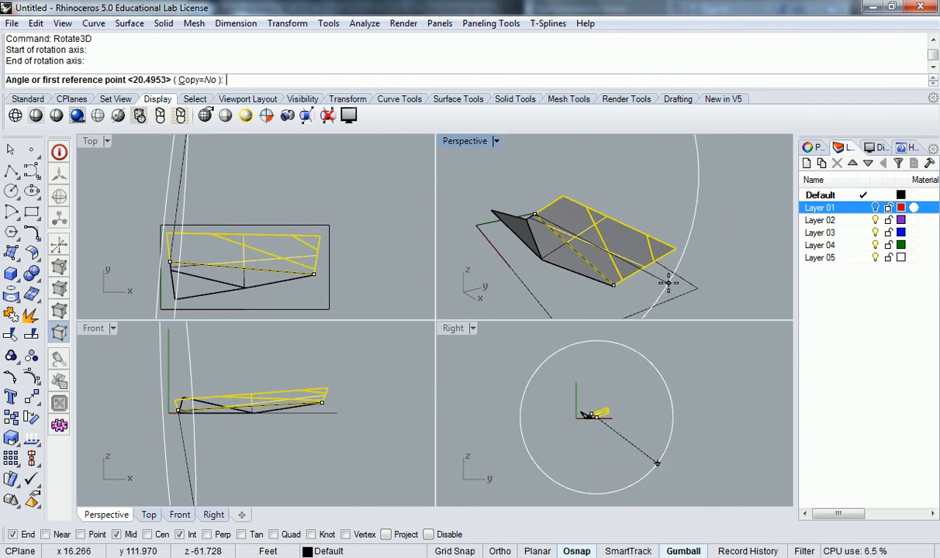
left_click(672, 248)
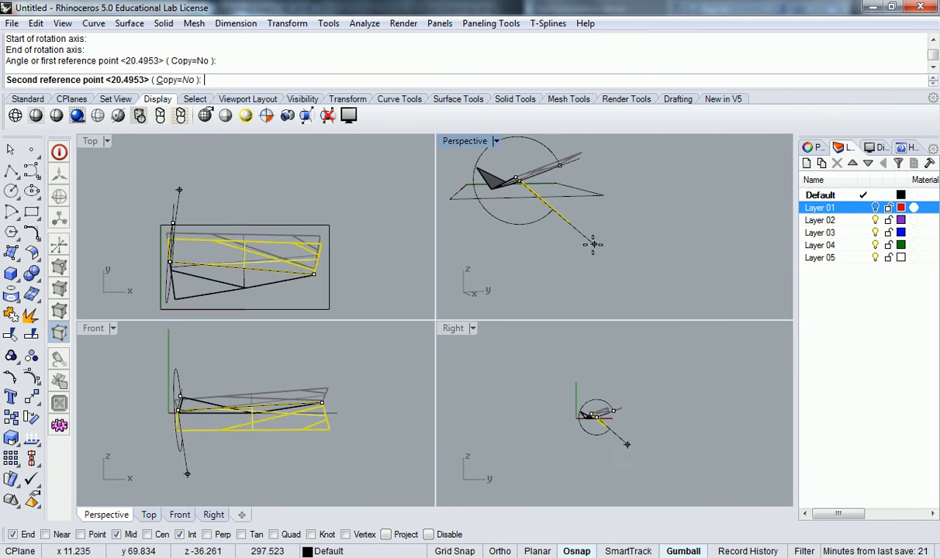
left_click(609, 168)
key("Escape")
Rotate the diagonal end piece together with its small corner in 3D upward by about 69.3° around their diagonal split edge.
mouse_move(558, 170)
right_mouse_down()
mouse_move(602, 247)
mouse_move(644, 294)
mouse_move(566, 216)
right_mouse_up()
left_click(566, 236)
left_click(555, 223)
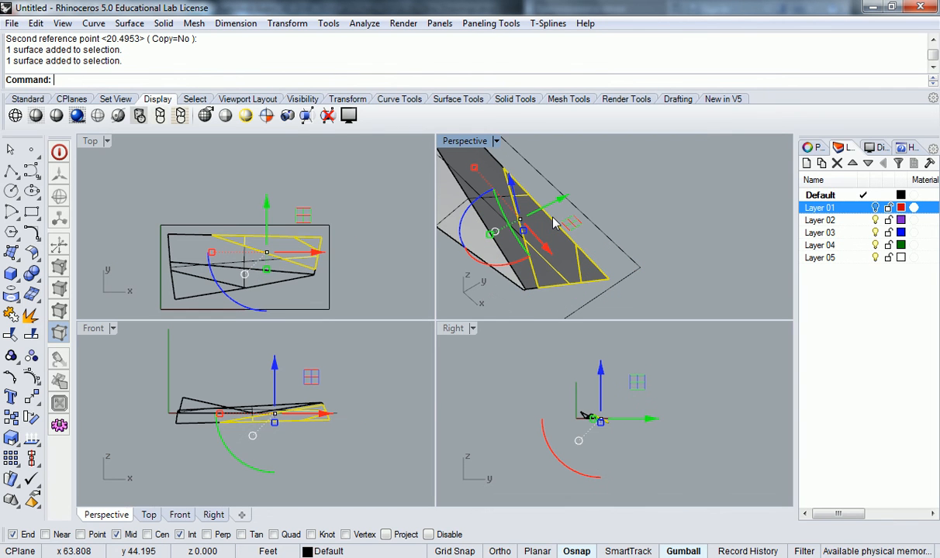
type("Rotate")
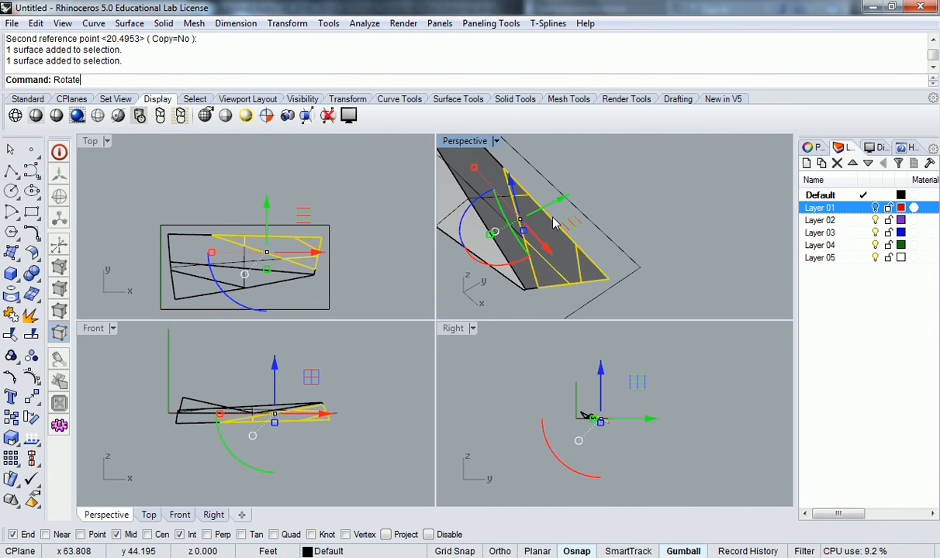
type("3D")
key("Return")
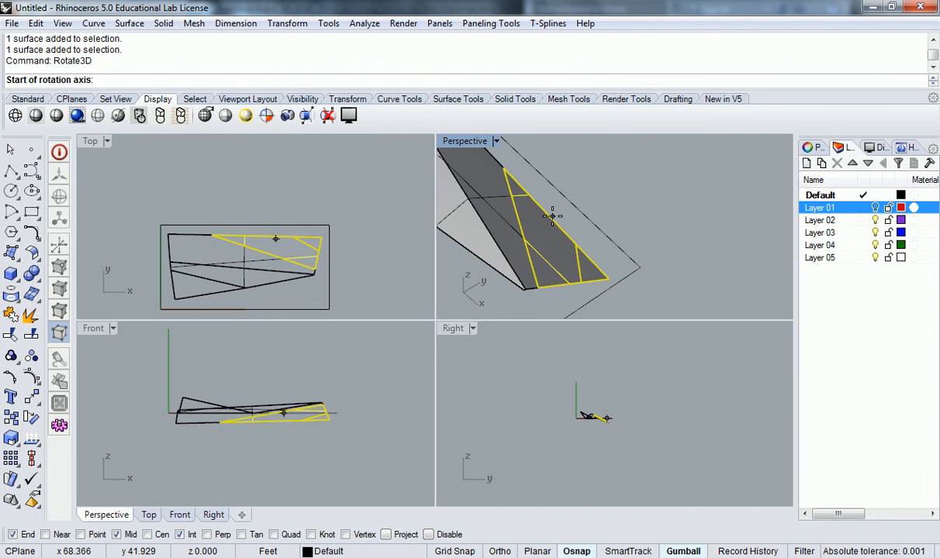
left_click(574, 245)
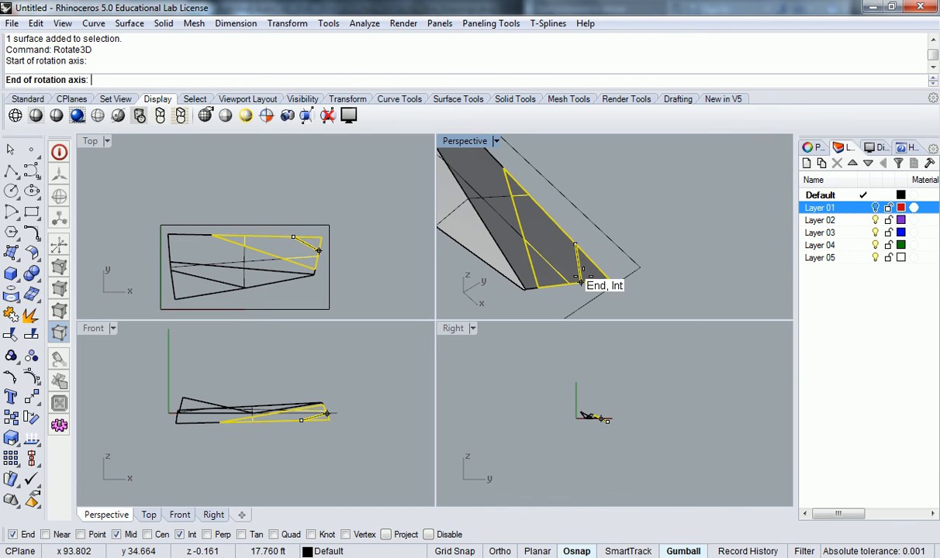
key("Escape")
right_click(513, 225)
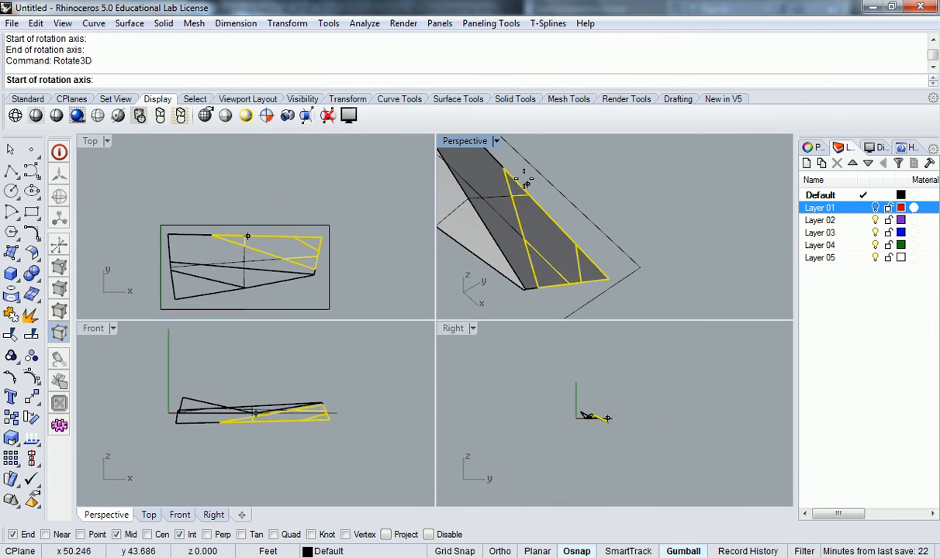
left_click(503, 168)
left_click(607, 275)
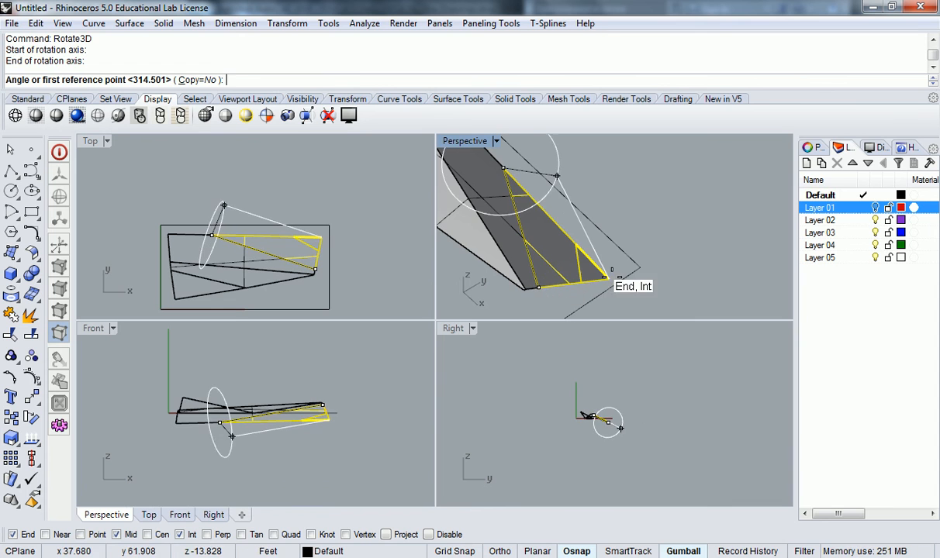
left_click(546, 254)
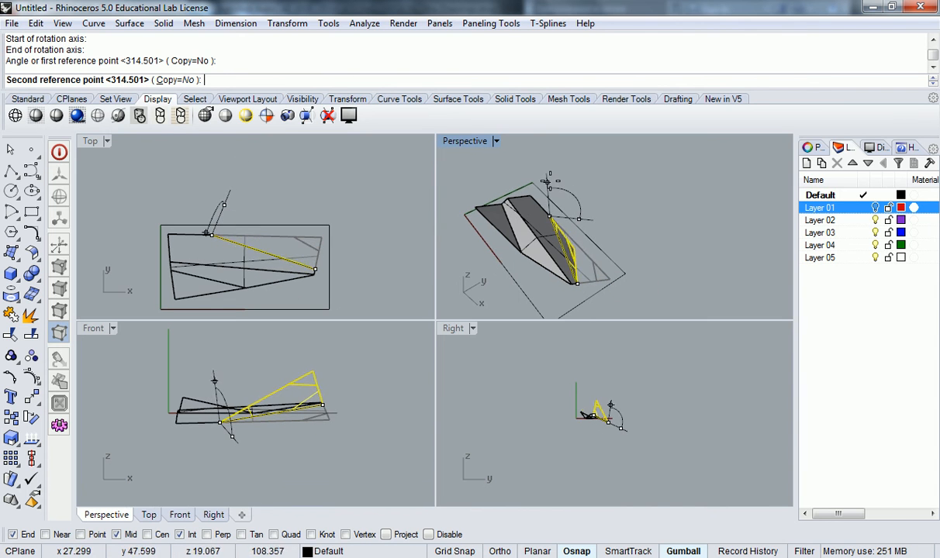
left_click(543, 177)
right_click_drag(623, 245, 580, 216)
left_click(553, 205)
Rotate the small corner triangle in 3D around its split edge with the end facet to fold it.
right_click_drag(549, 245, 587, 262)
left_click(608, 230)
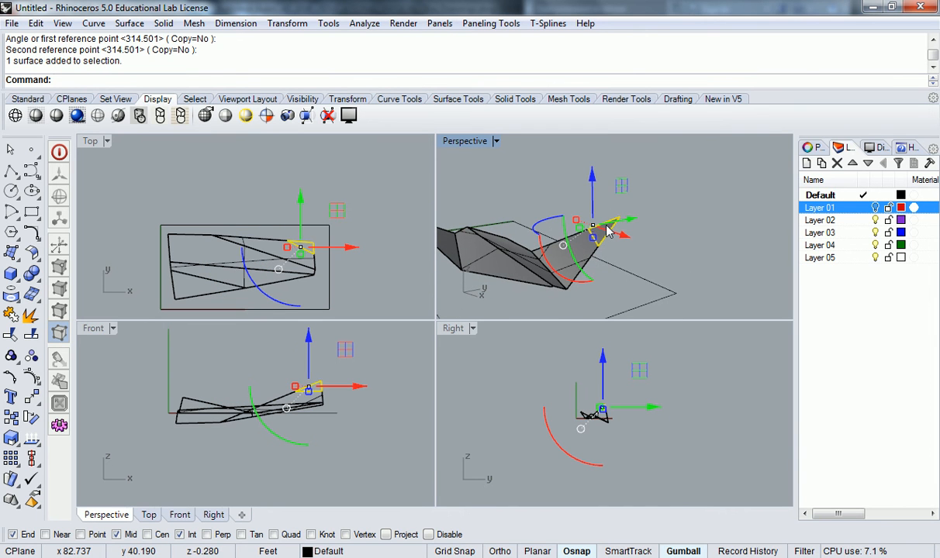
type("Rotate3D")
key("Return")
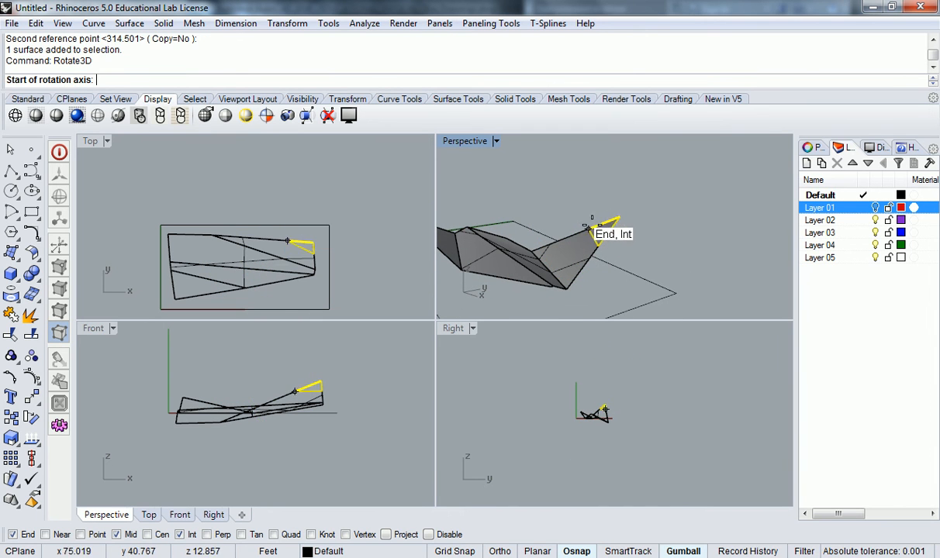
scroll(621, 248, "up", 5)
left_click(634, 263)
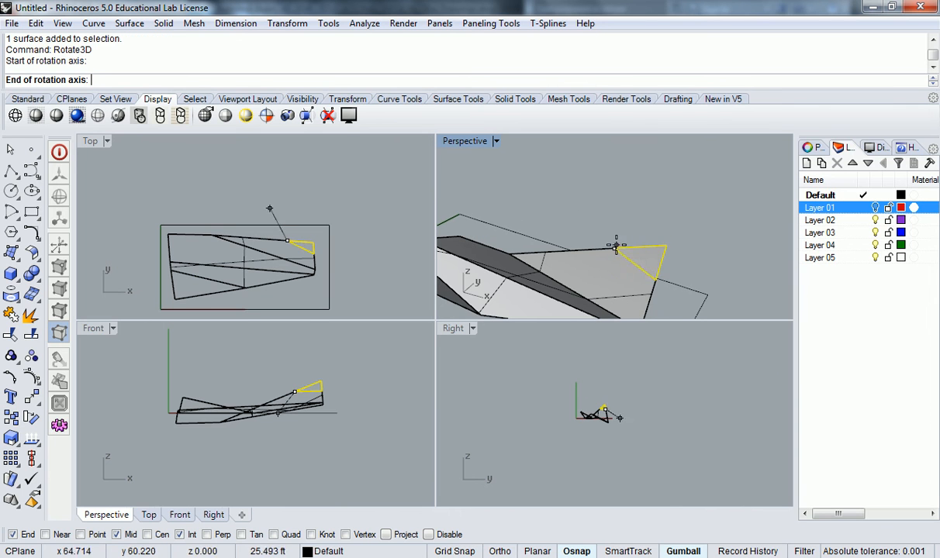
left_click(653, 278)
right_click_drag(676, 290, 629, 231, "shift")
left_click(619, 187)
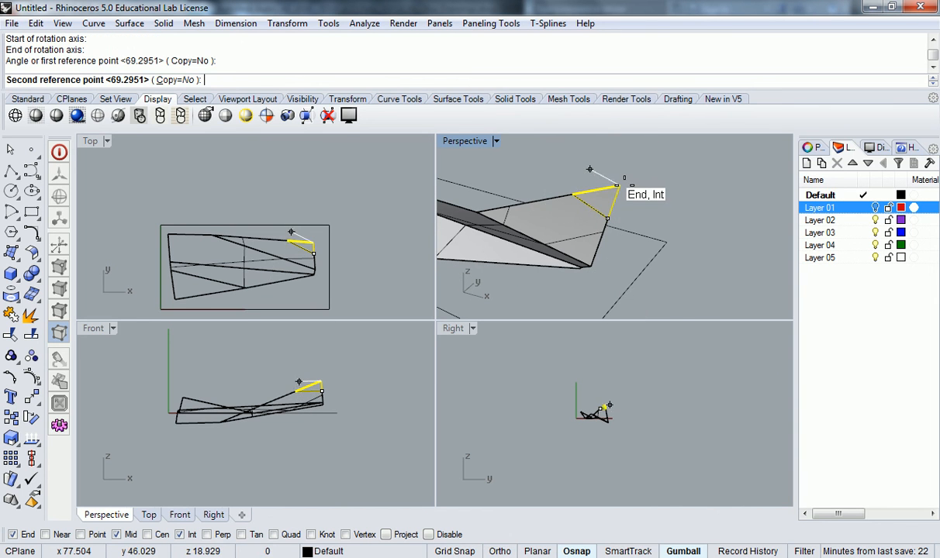
left_click(643, 180)
Maximize the Perspective view and examine the folded facets from a low angle.
right_click_drag(686, 217, 394, 306)
key("Escape")
double_click(463, 141)
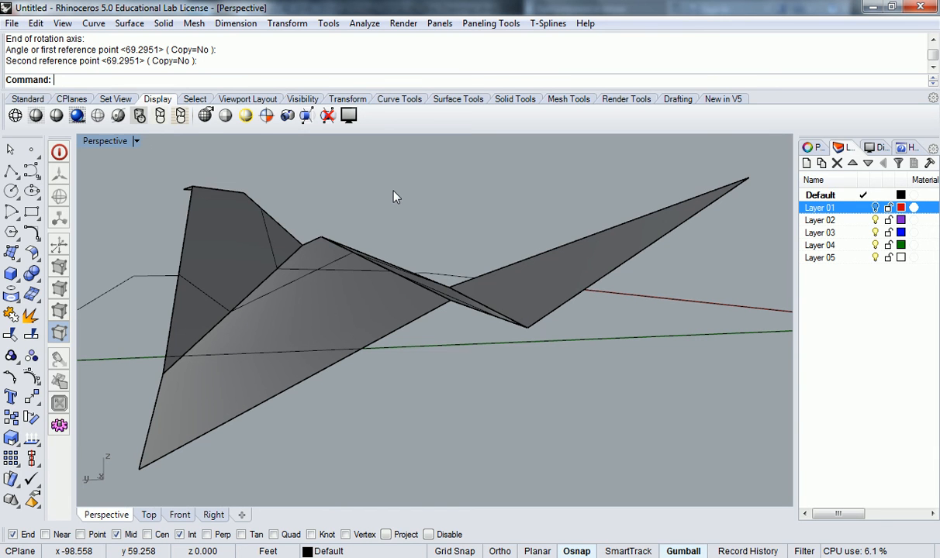